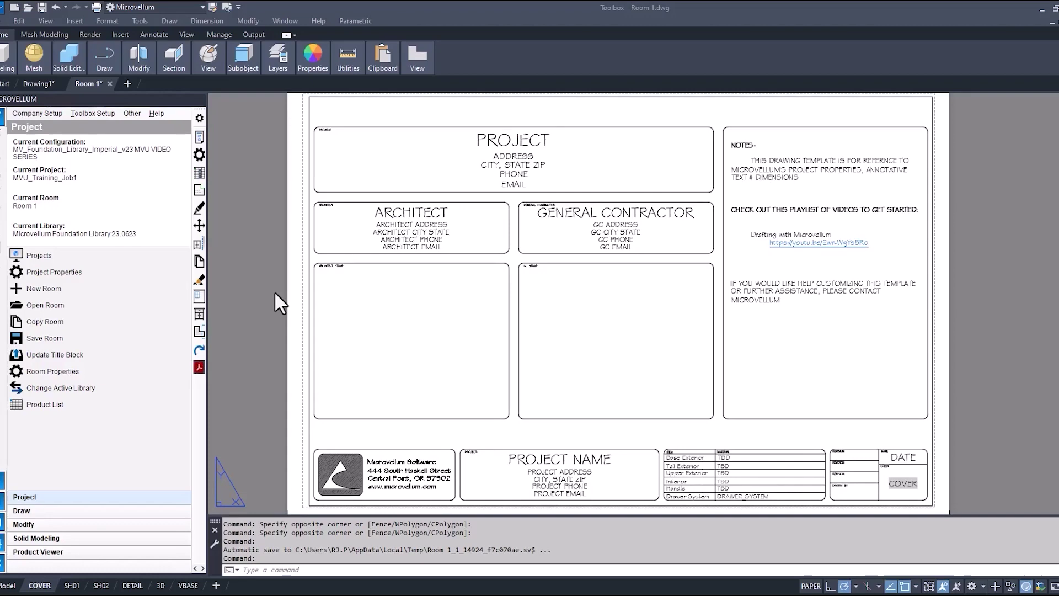
Attach the Streamline wallpaper image inside the GC stamp box
scroll(331, 499, "up", 4)
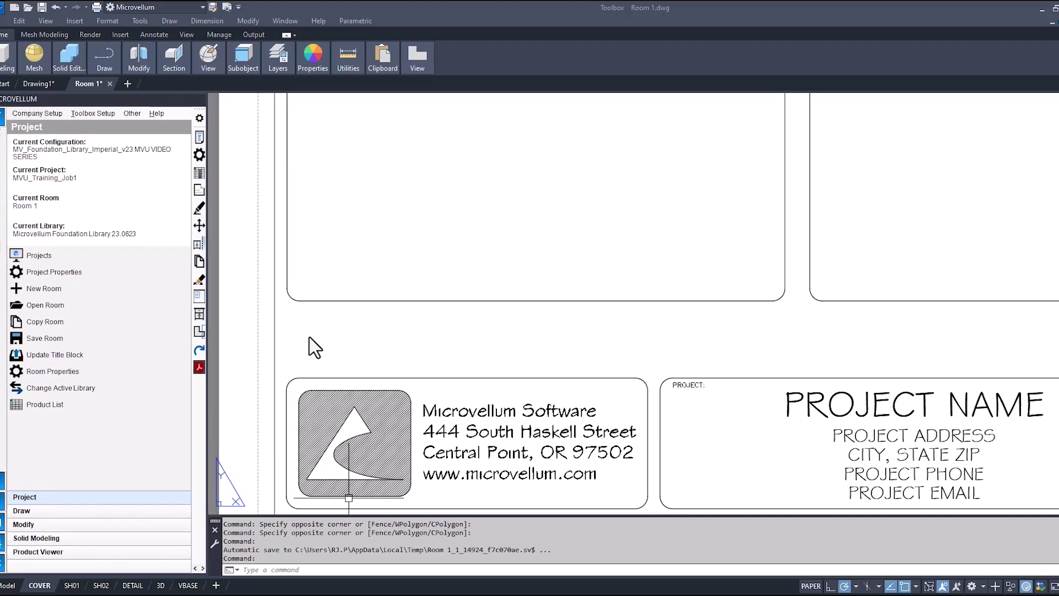
scroll(382, 485, "down", 5)
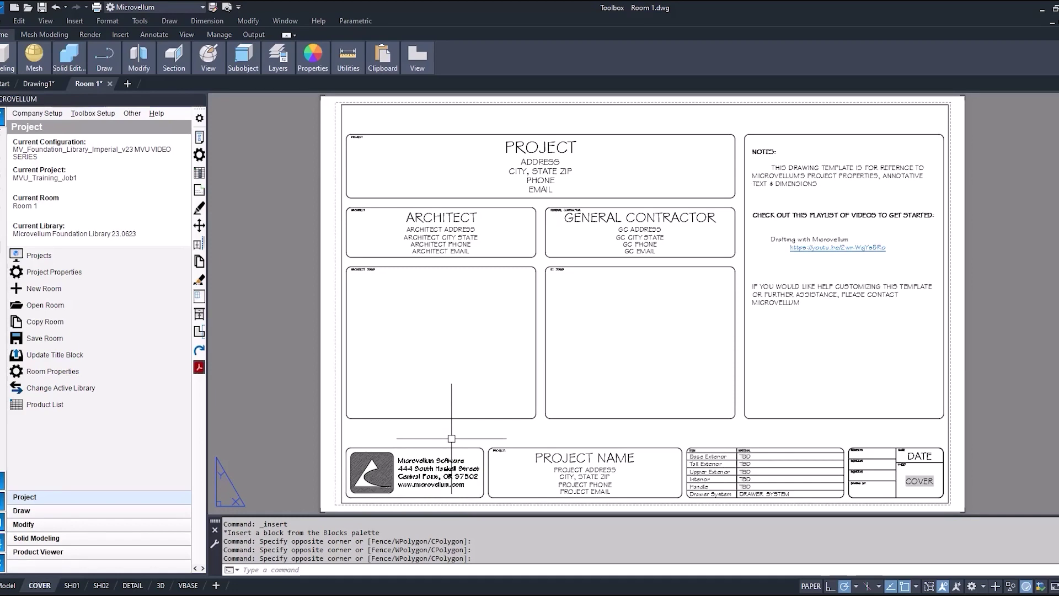
type("ch")
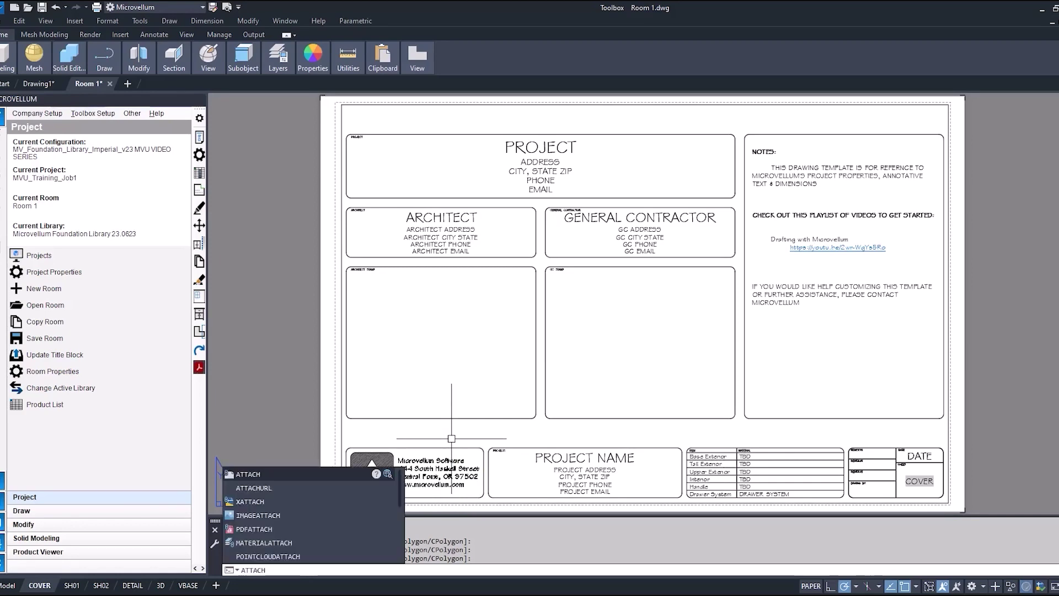
key("Return")
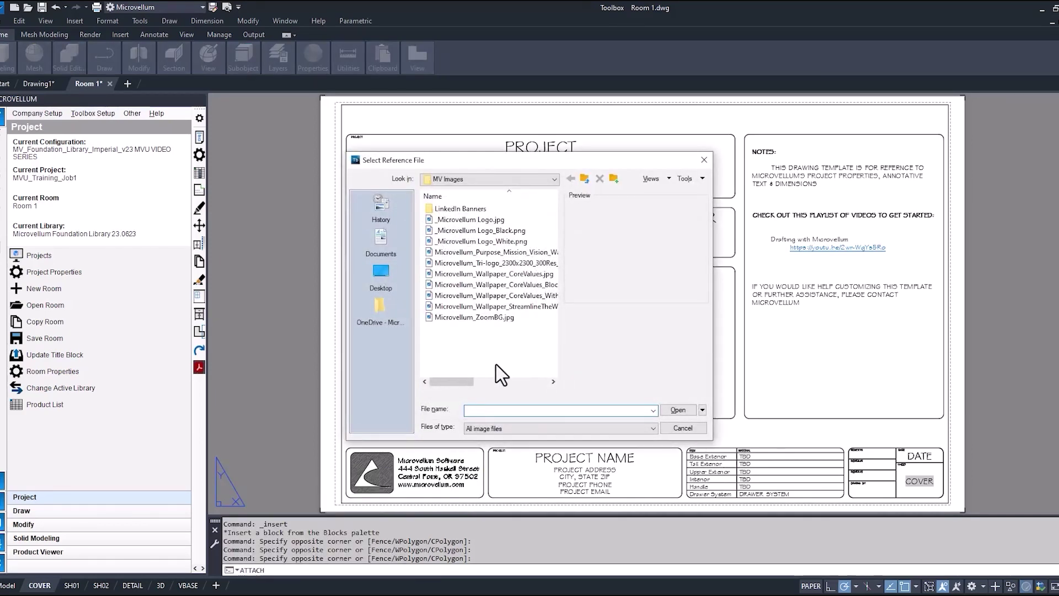
left_click(508, 307)
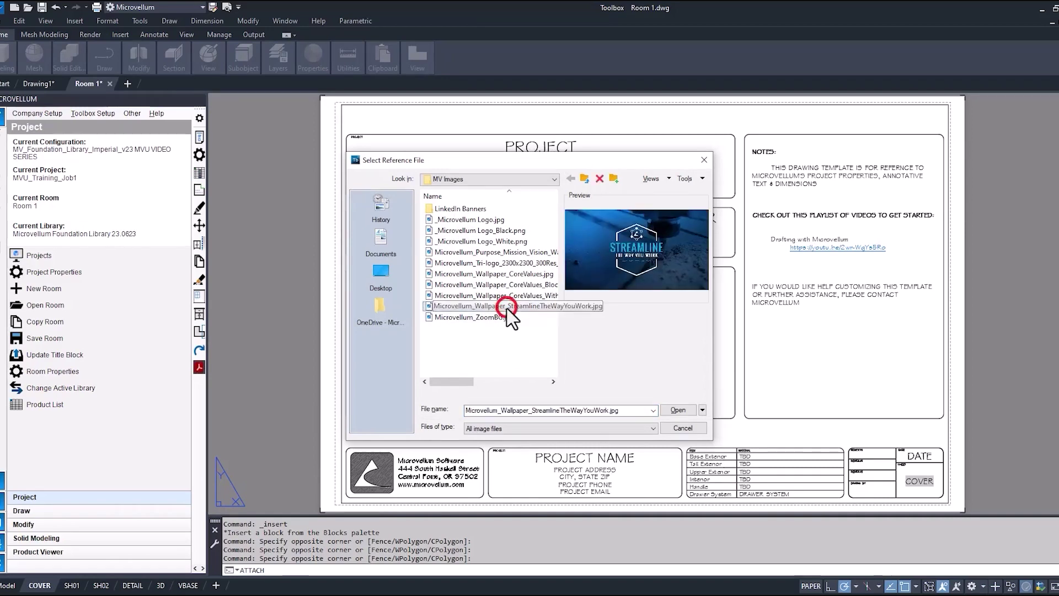
left_click(678, 410)
left_click(540, 386)
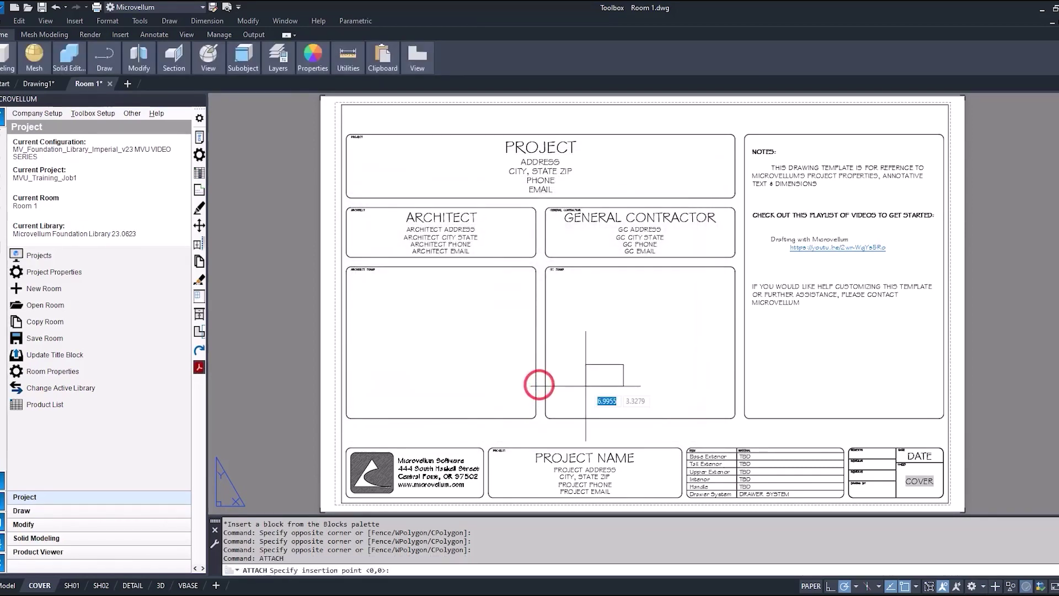
left_click(550, 412)
left_click(684, 298)
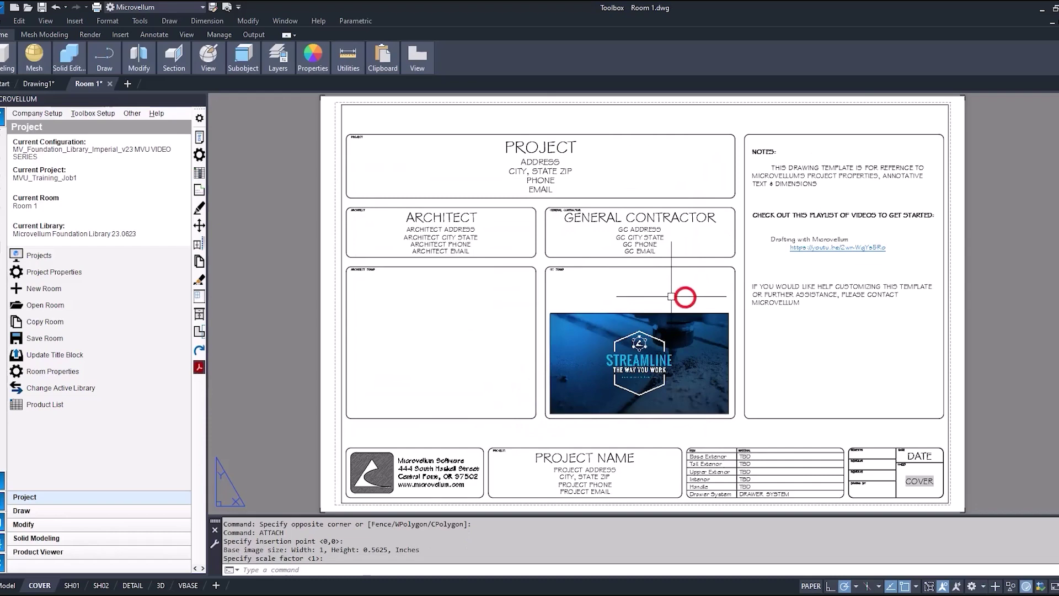
key("Escape")
Inspect the properties of the logo and address block
left_click(485, 423)
key("Escape")
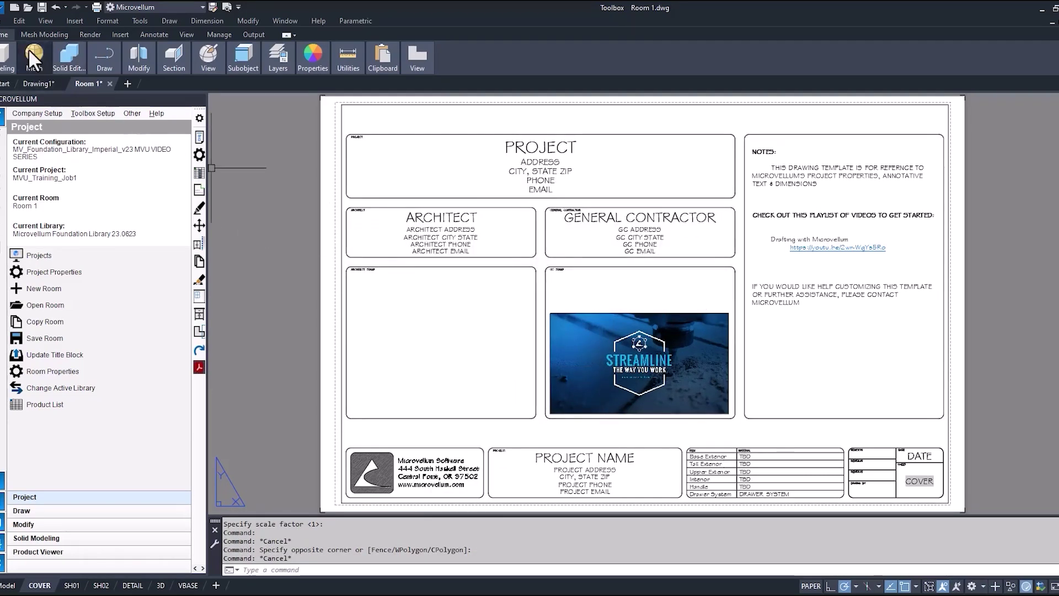
left_click(3, 20)
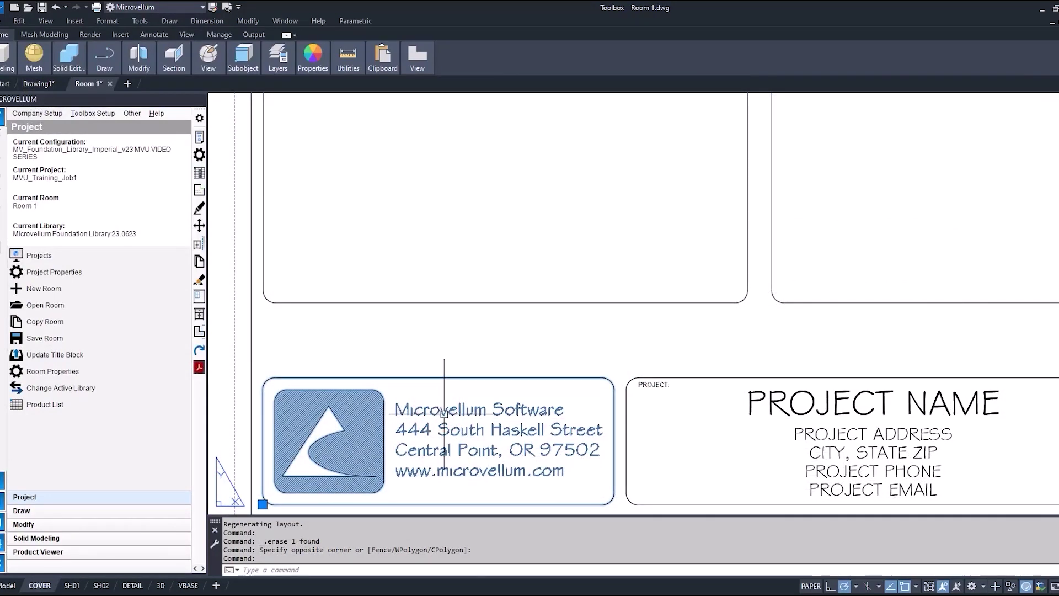
right_click(444, 411)
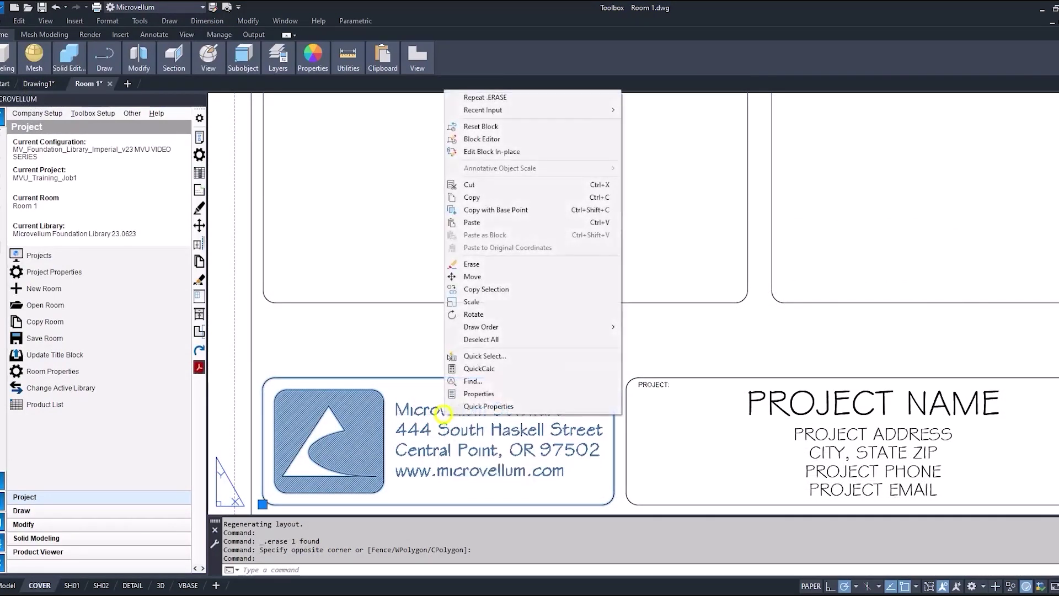
left_click(477, 393)
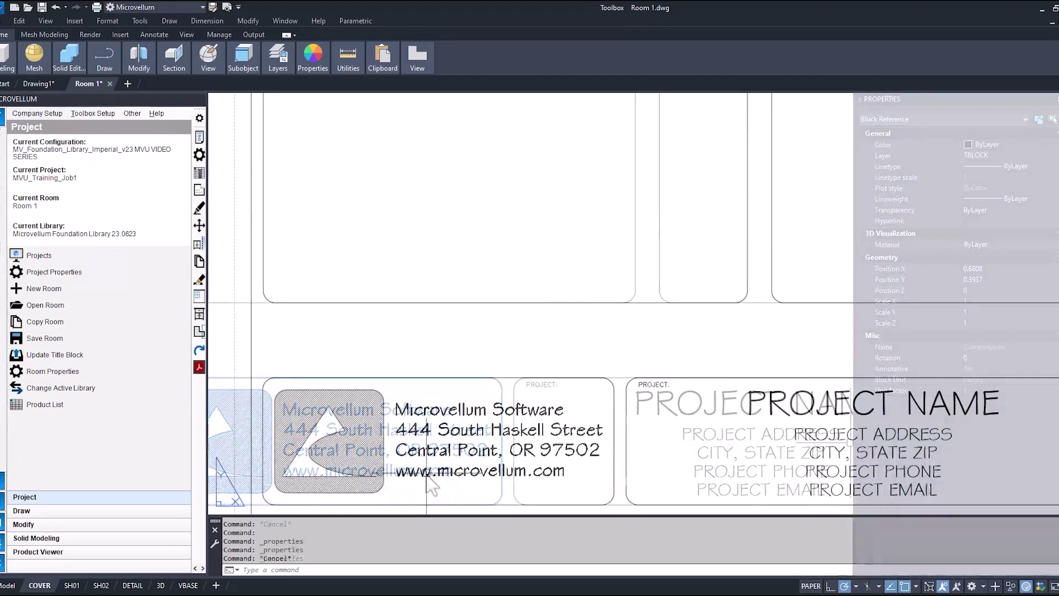
Look over the SH01 and SH02 sheets, then clear any pending selection
left_click(72, 585)
left_click(100, 585)
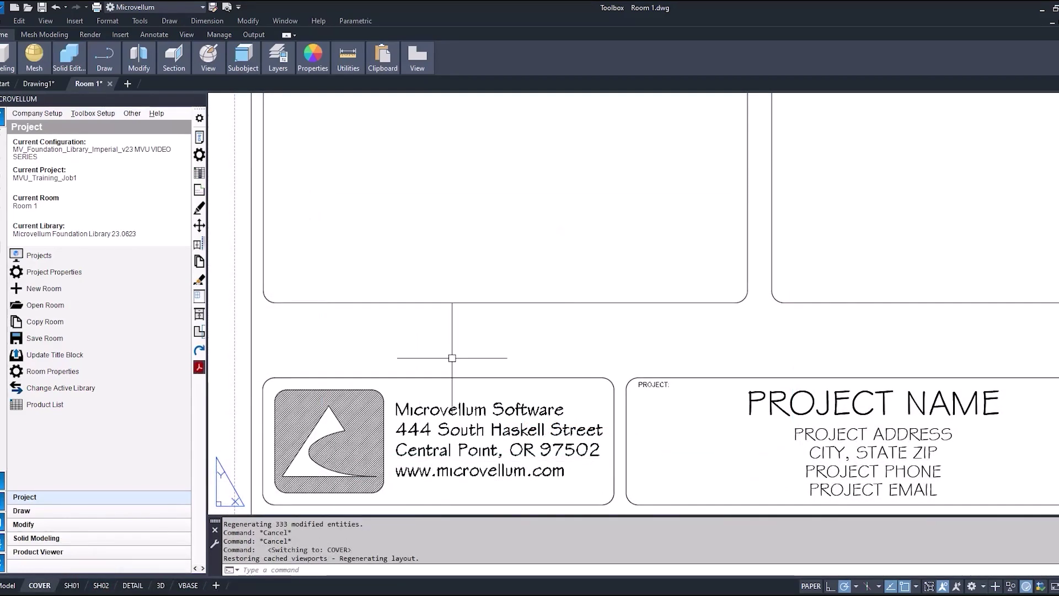
key("Escape")
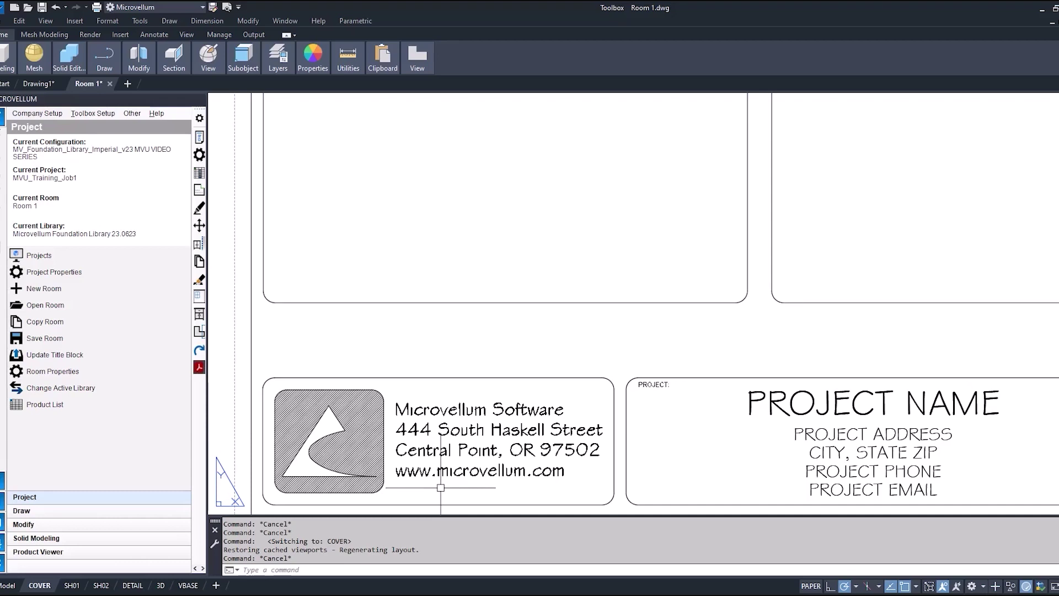
left_click(443, 479)
key("Escape")
key("Escape")
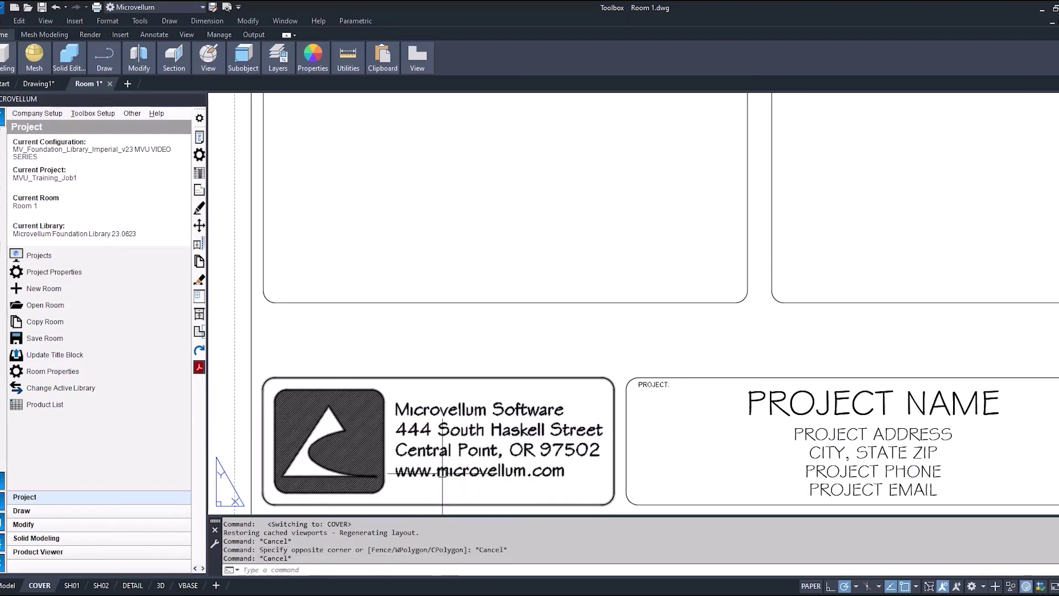
Open the CompanyInfo block with BE and erase its three-object Microvellum logo
left_click(442, 472)
type("BE")
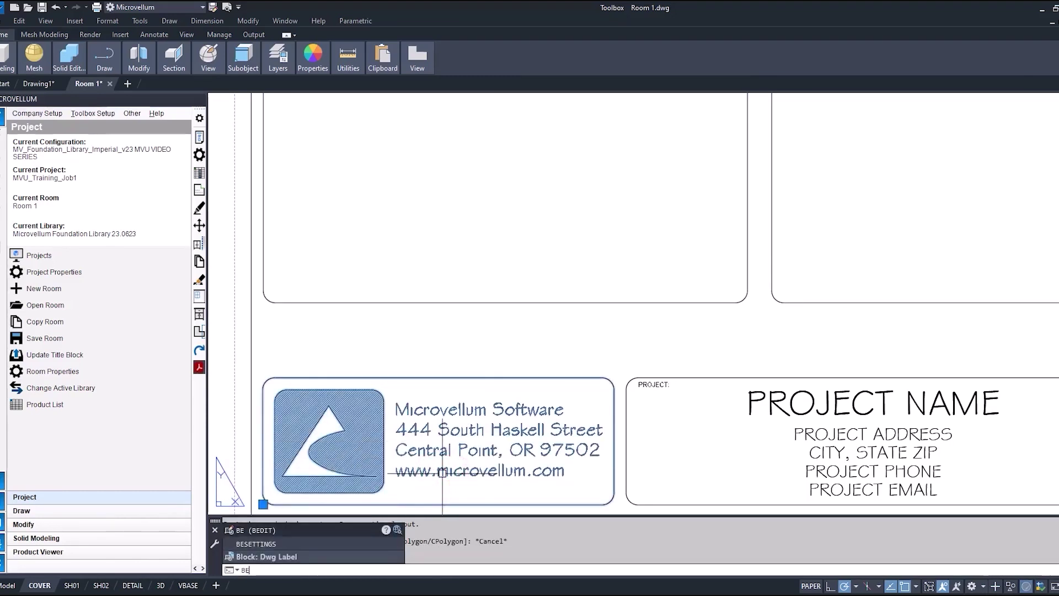
key("Return")
left_click(477, 324)
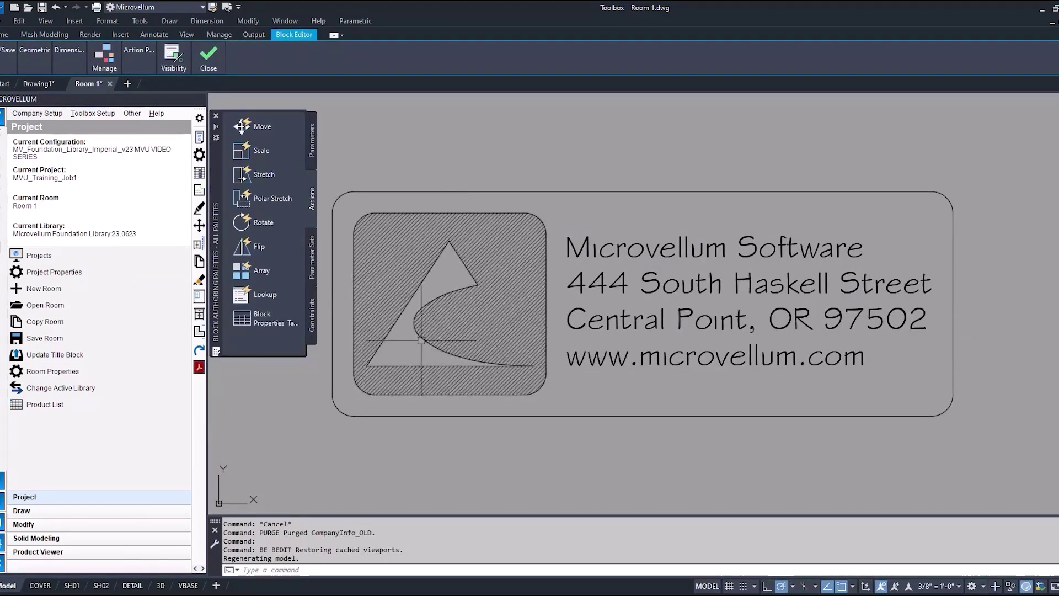
left_click(465, 202)
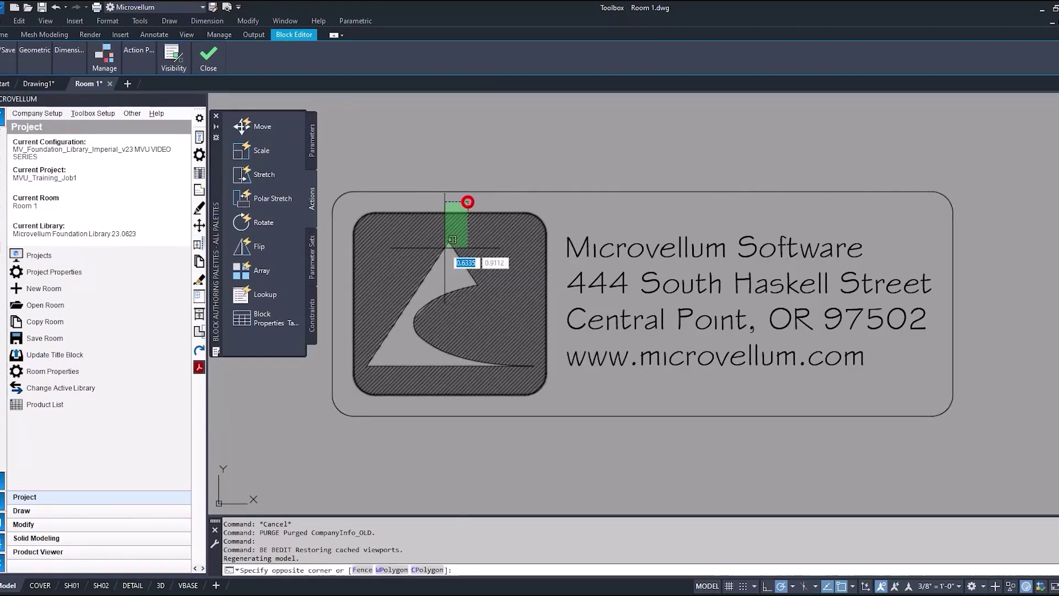
left_click(436, 297)
key("Delete")
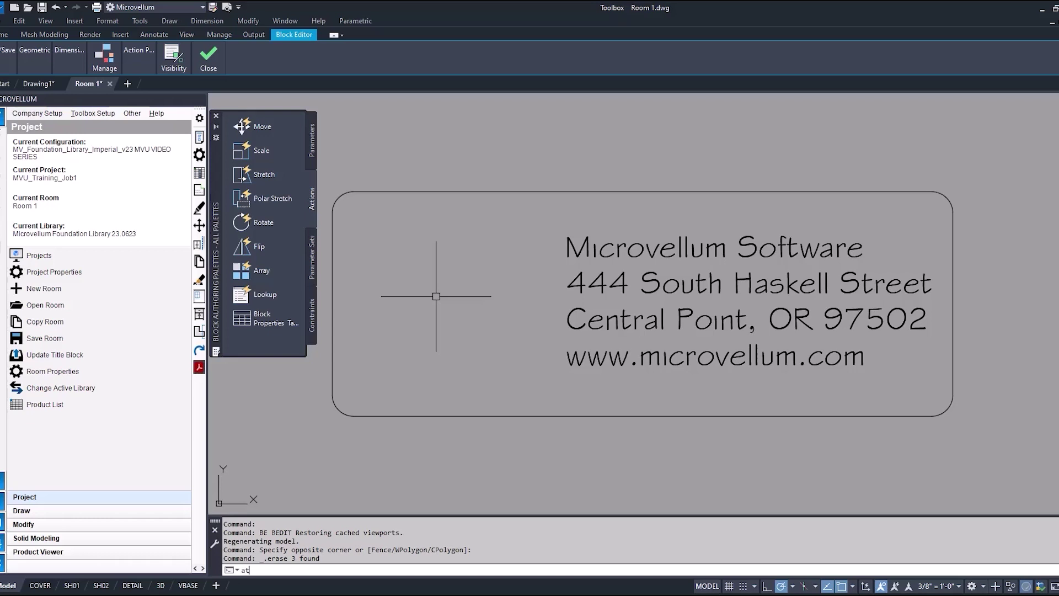
Attach Tool image.jpg at the block's lower-left corner at scale 1
type("at")
key("Return")
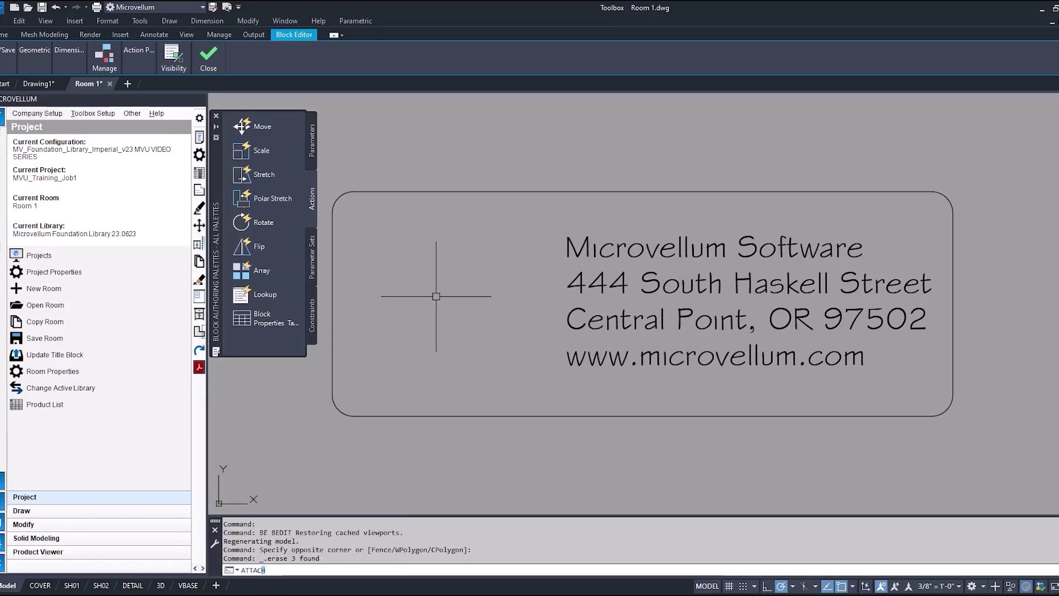
scroll(528, 217, "down", 3)
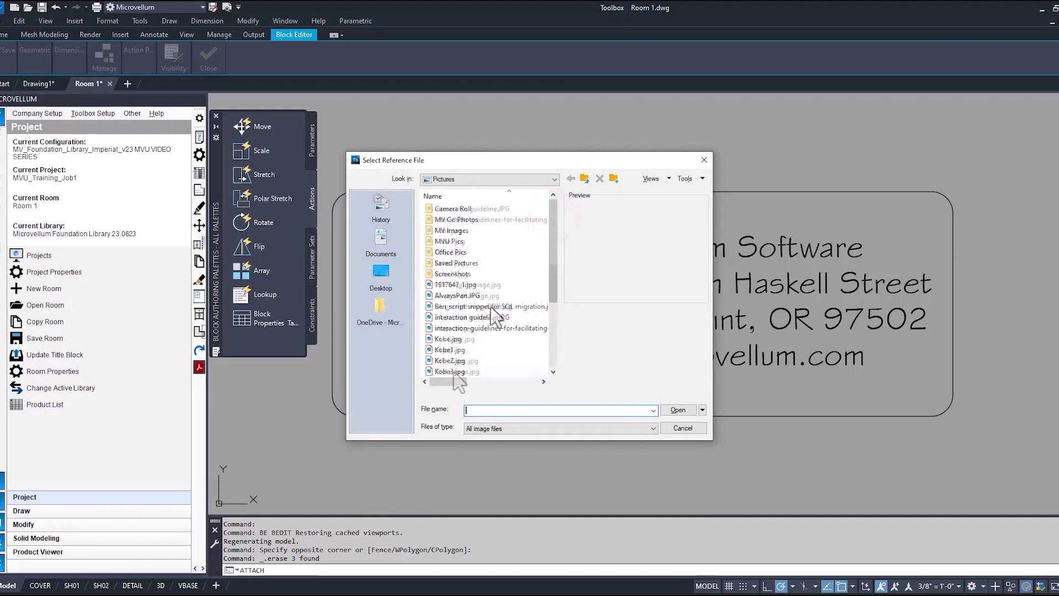
left_click(451, 371)
left_click(678, 410)
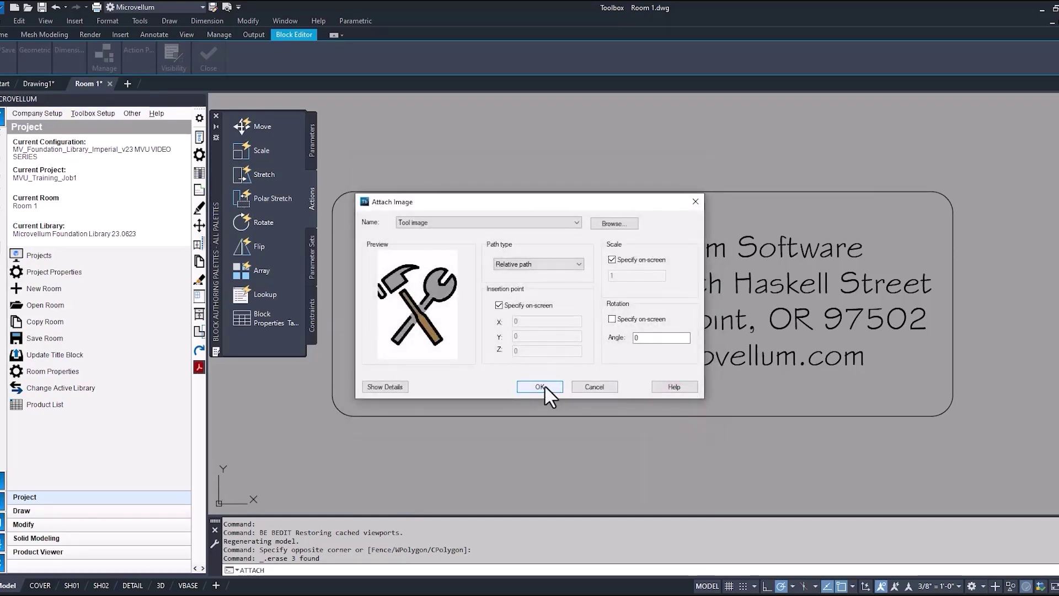
left_click(540, 386)
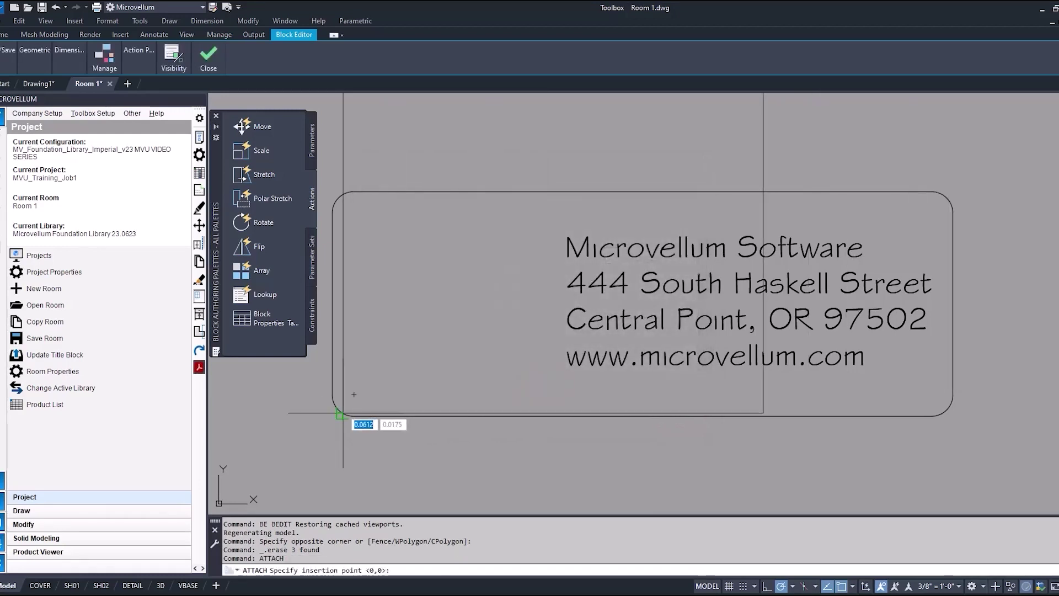
left_click(331, 409)
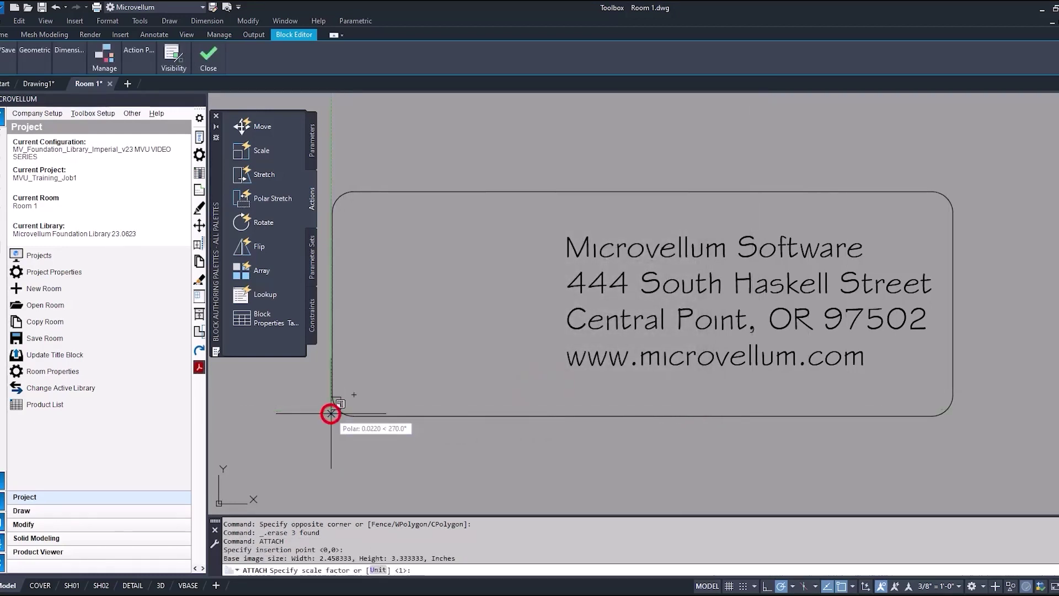
left_click(388, 381)
Move the tool image slightly to the right, beside the address text
type("m")
key("Return")
left_click_drag(540, 386, 491, 338)
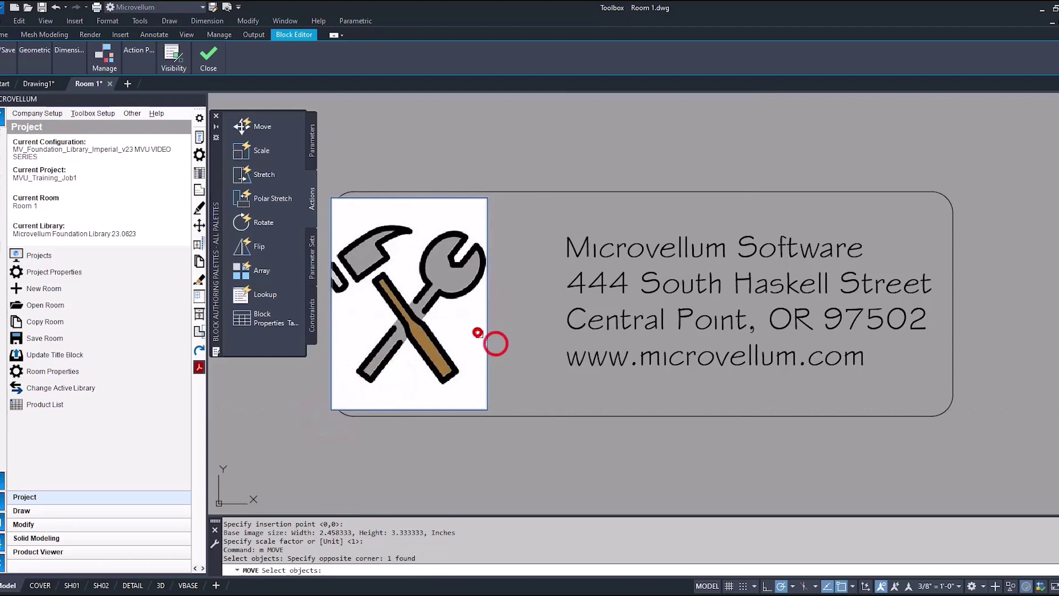
key("Return")
left_click(502, 371)
left_click(517, 371)
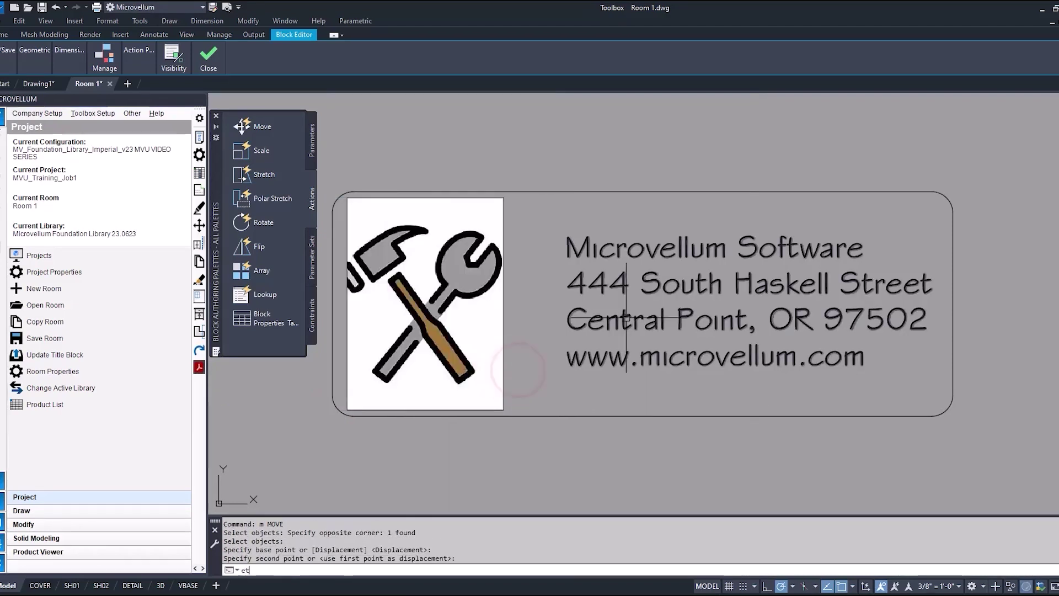
type("ET")
key("Return")
left_click(631, 251)
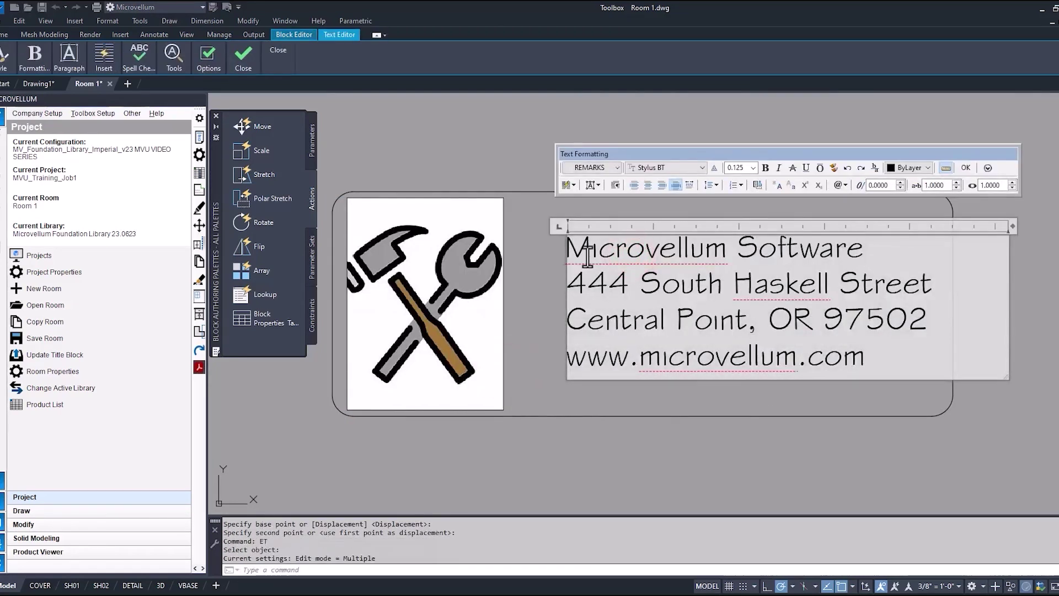
type("New Company Name")
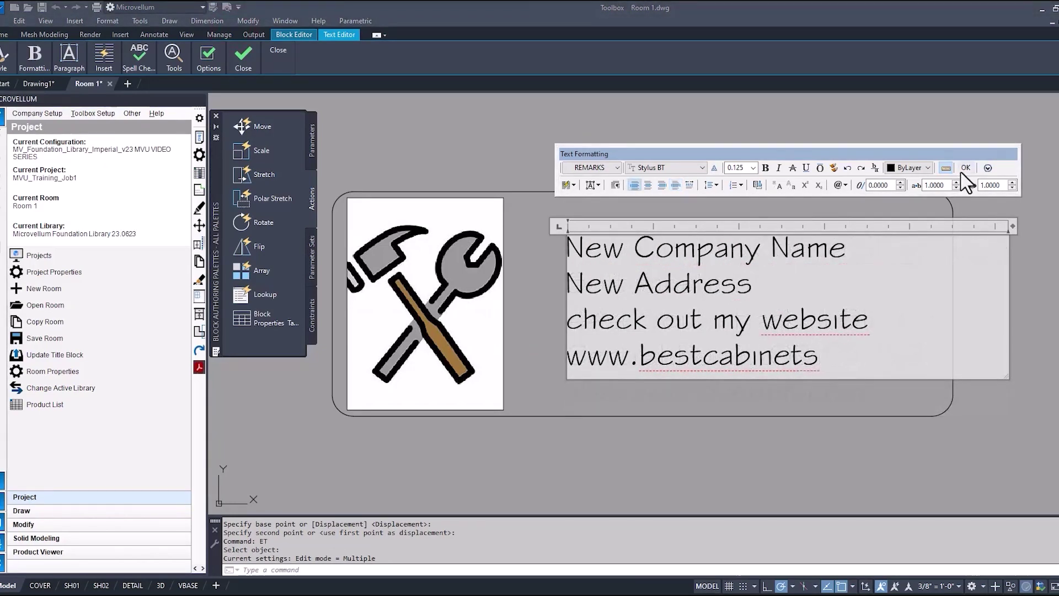
left_click(965, 168)
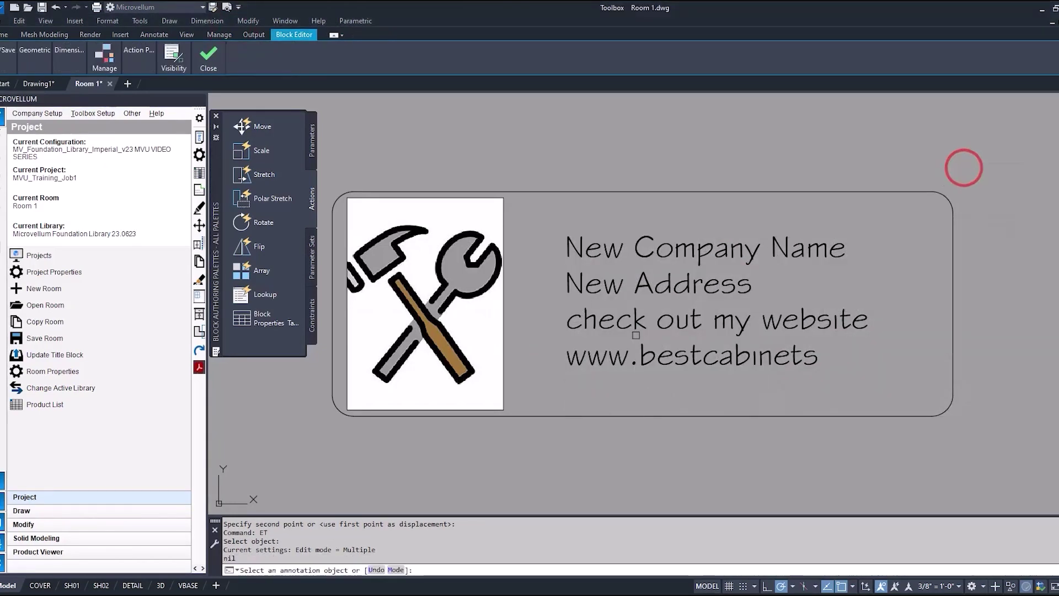
right_click(580, 401)
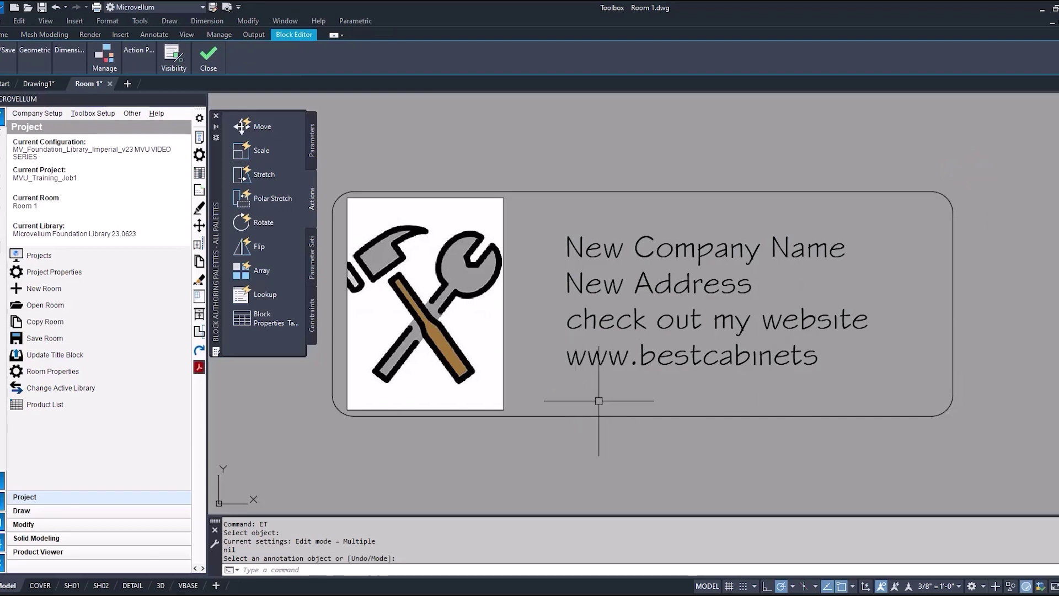
Save the edited block as CompanyInfo_RJ and close the Block Editor, keeping the changes
left_click(8, 51)
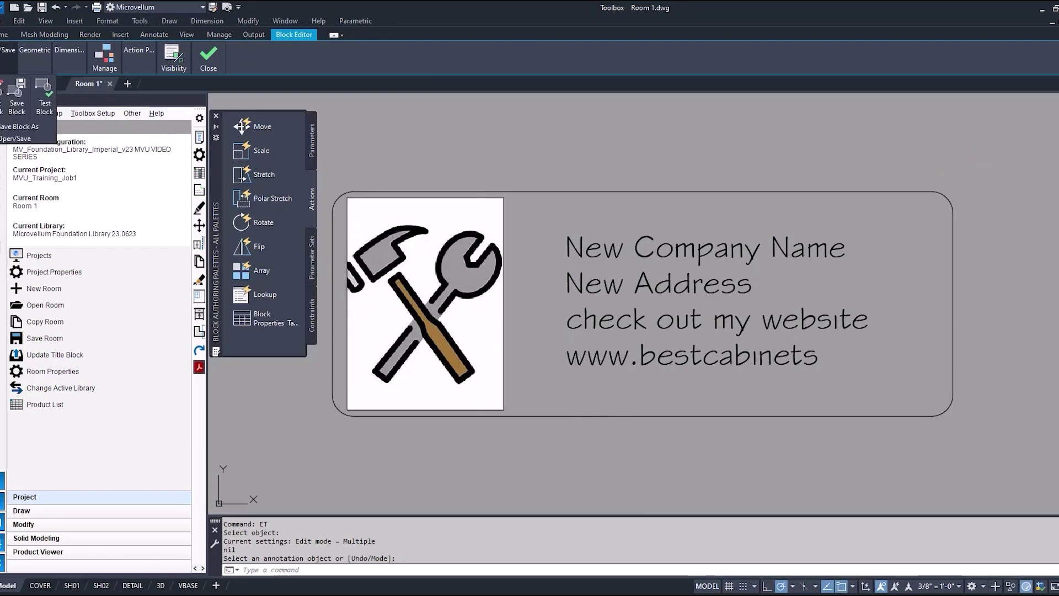
left_click(17, 127)
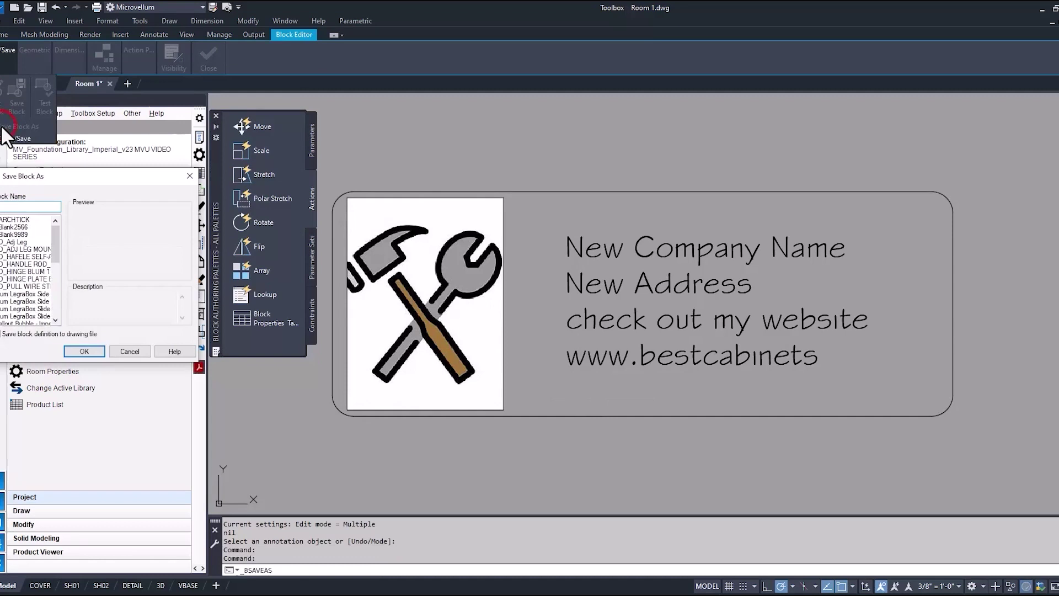
left_click_drag(55, 238, 52, 253)
left_click(24, 279)
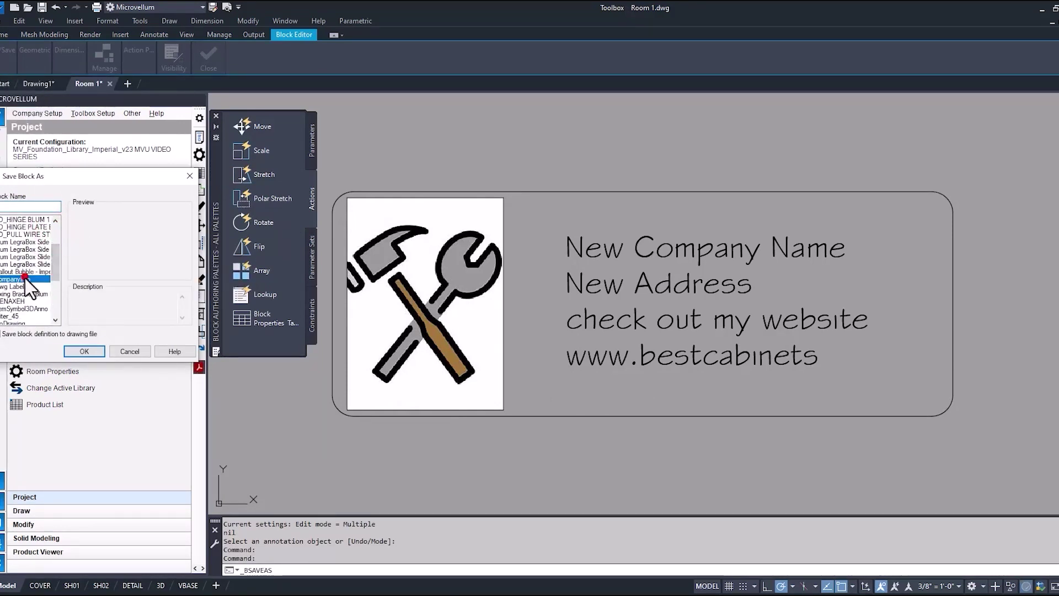
left_click(34, 206)
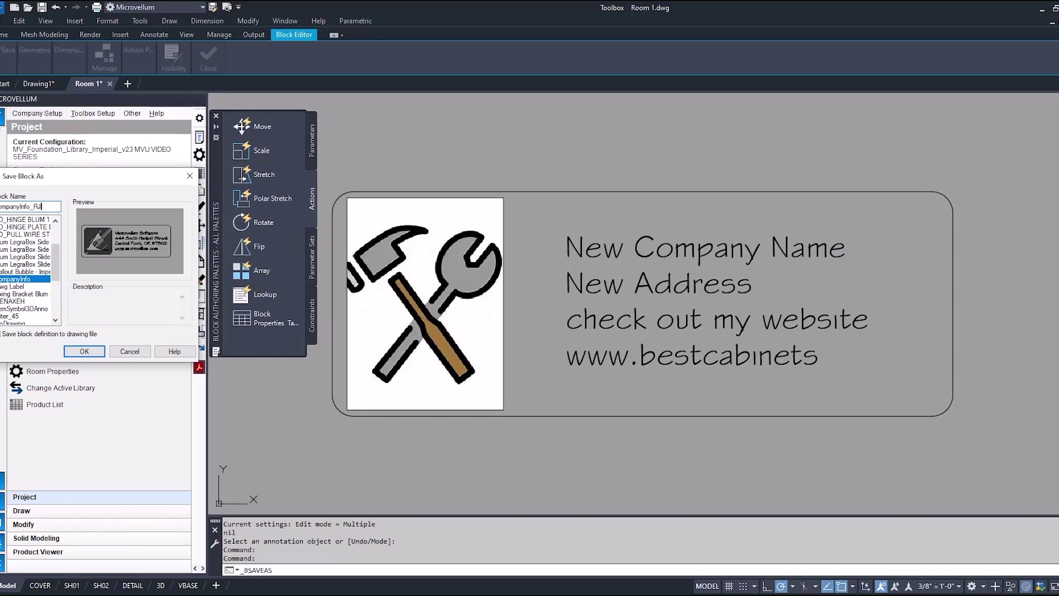
left_click(85, 350)
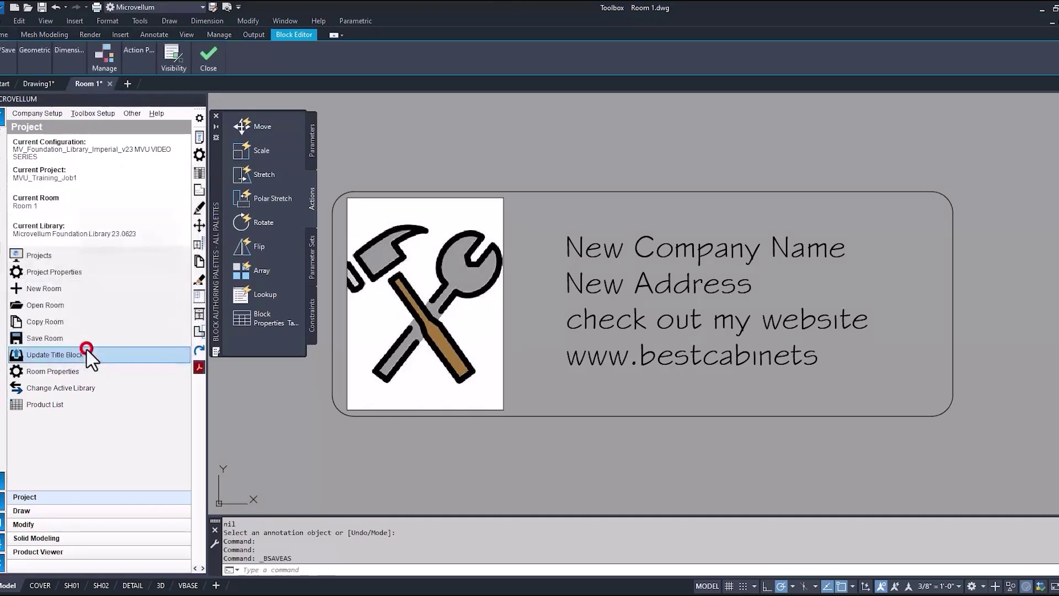
left_click(219, 94)
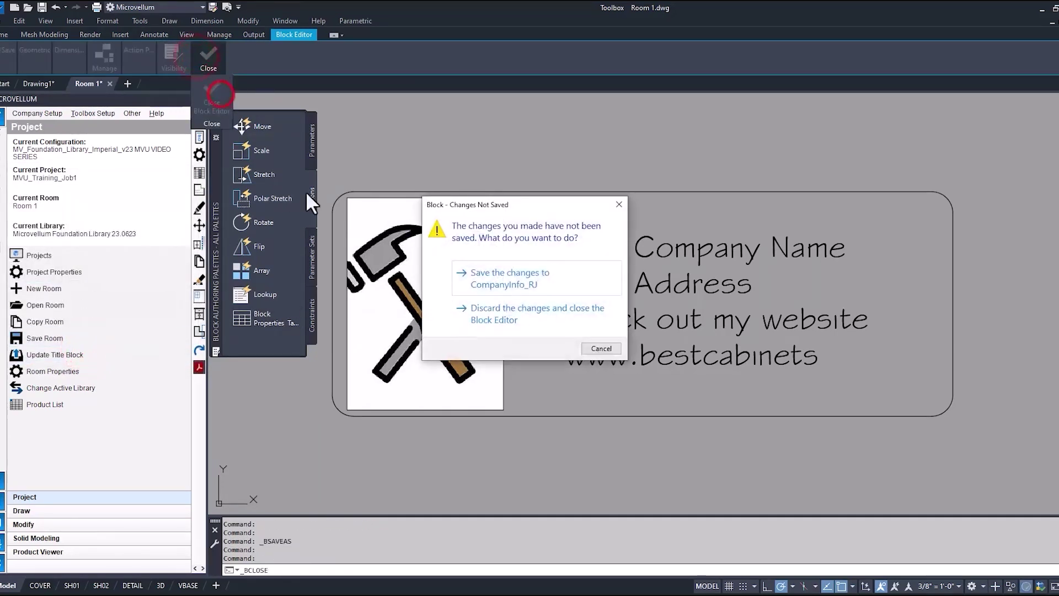
left_click(503, 276)
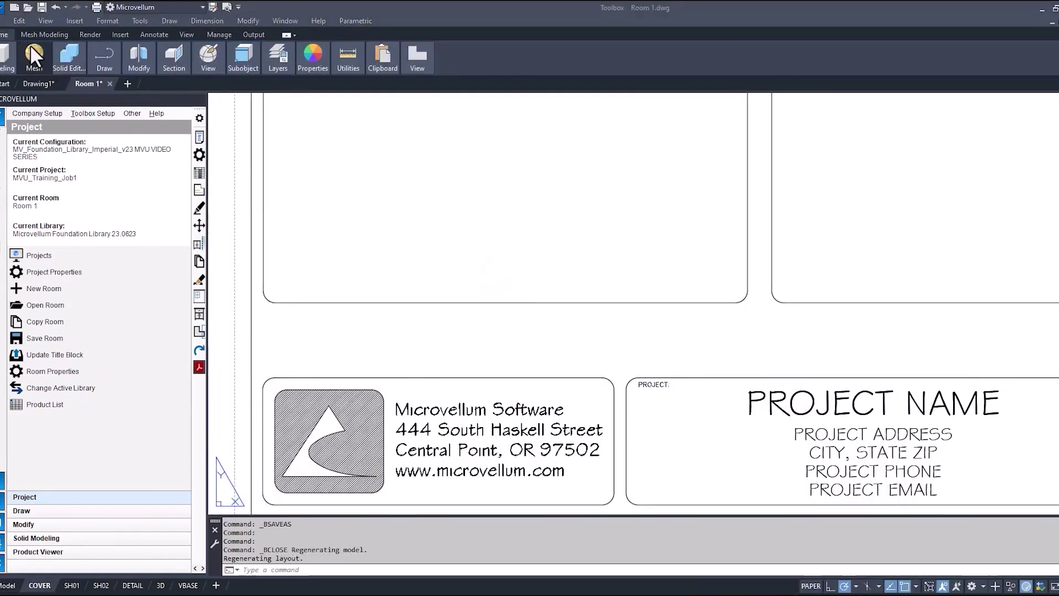
Open the Blocks palette from the Insert tab and pick the tool-logo company block
left_click(119, 34)
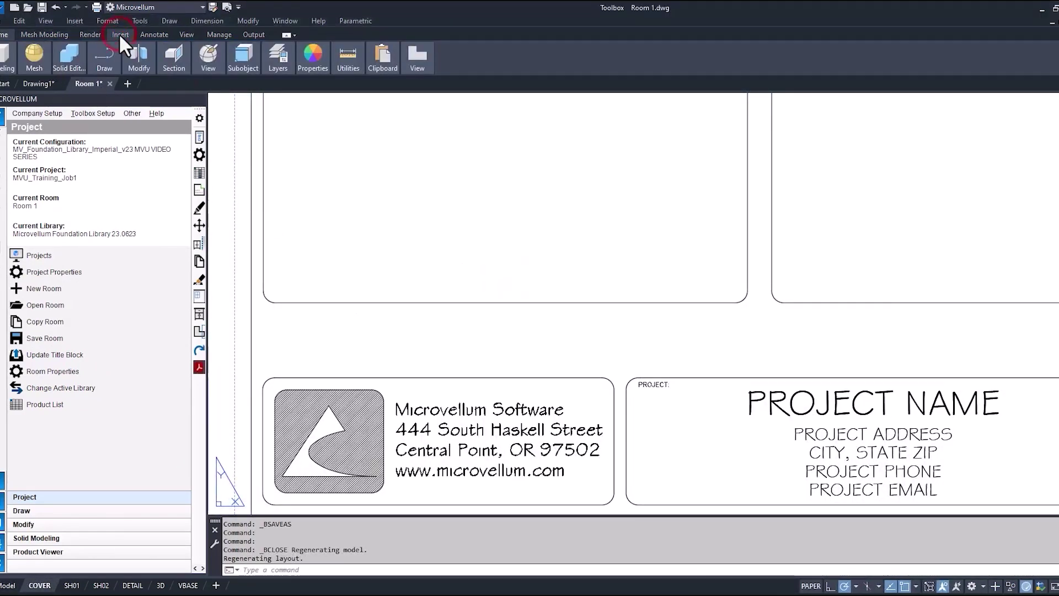
left_click(4, 55)
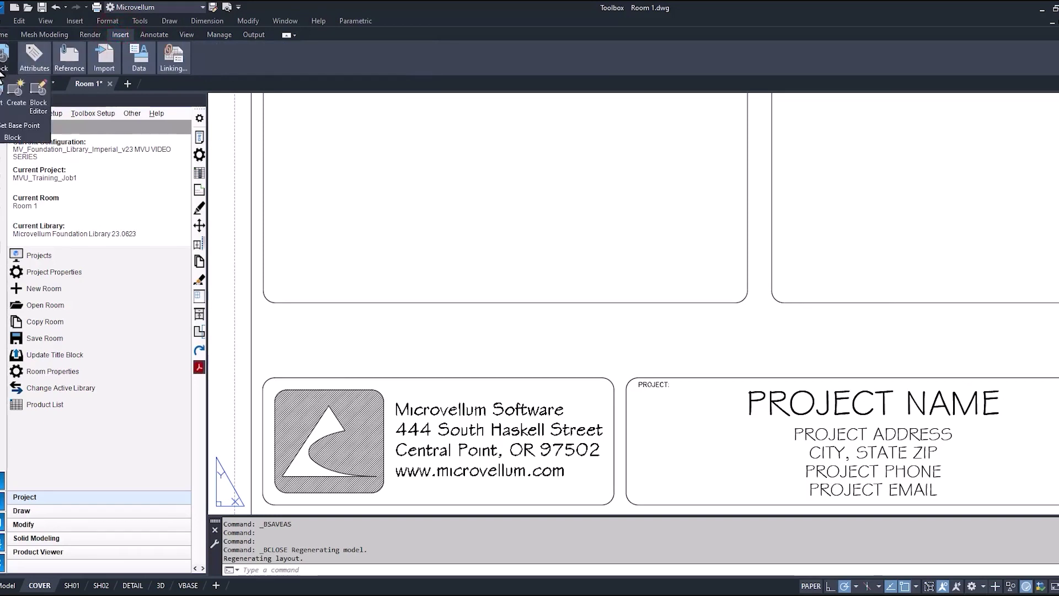
left_click(2, 88)
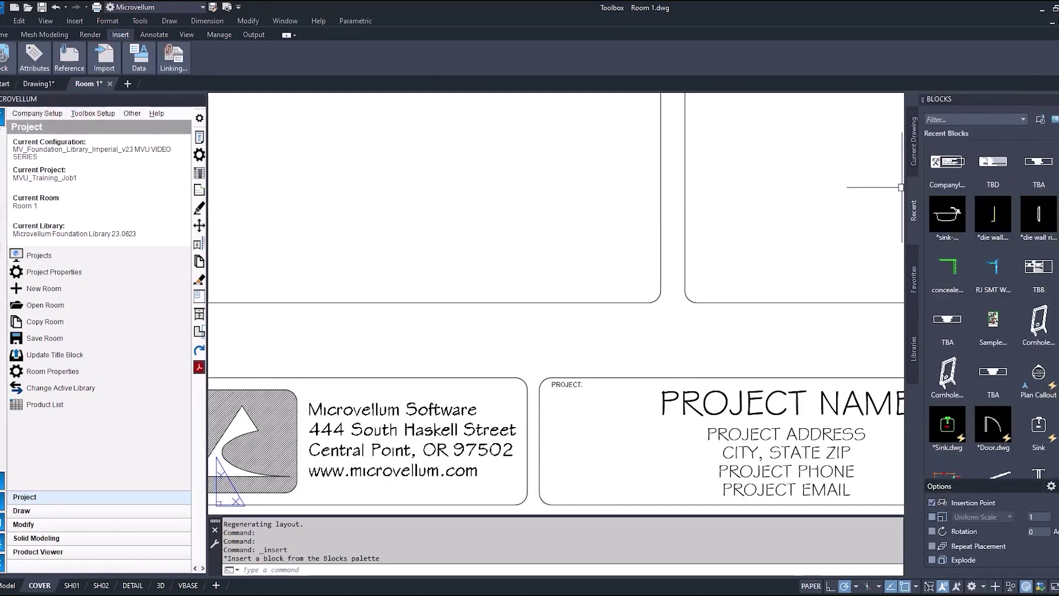
left_click(945, 166)
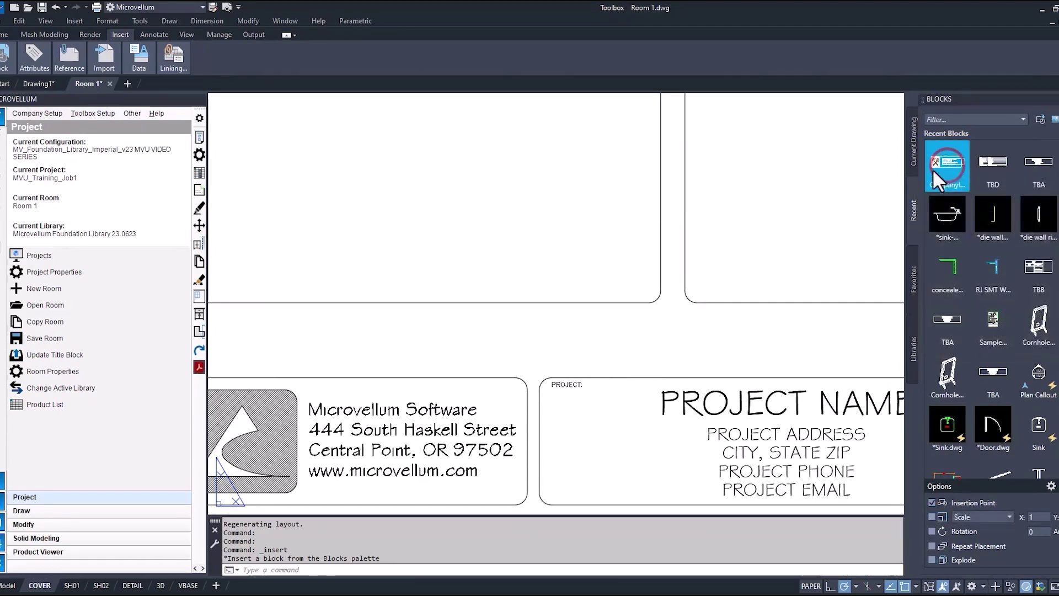
scroll(369, 251, "down", 2)
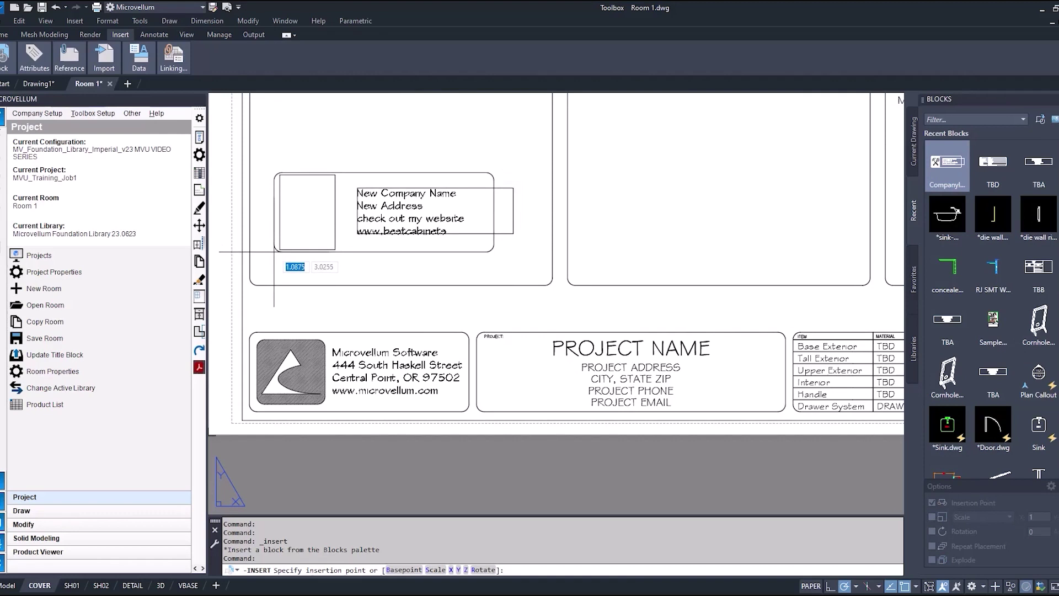
Place CompanyInfo_RJ inside the cover sheet frame, then run BE on it
left_click(258, 288)
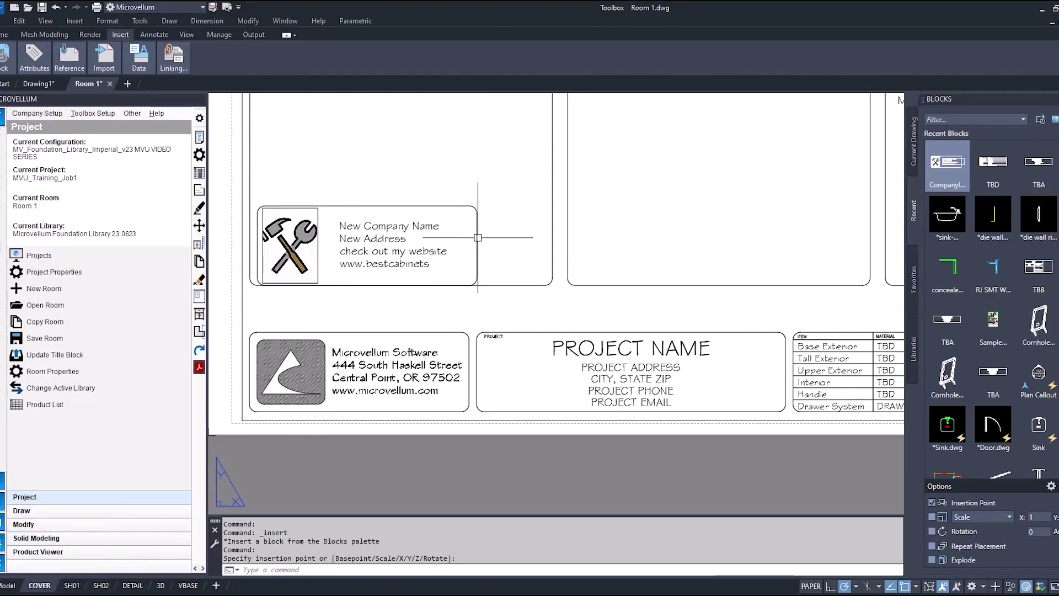
key("Escape")
key("Escape")
key("Escape")
key("Escape")
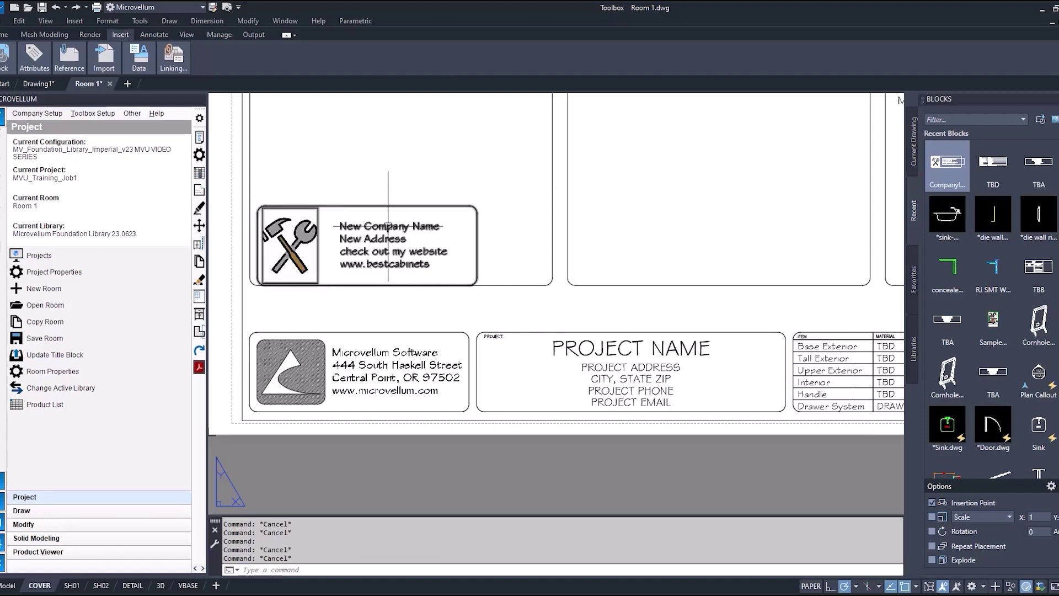
left_click(371, 226)
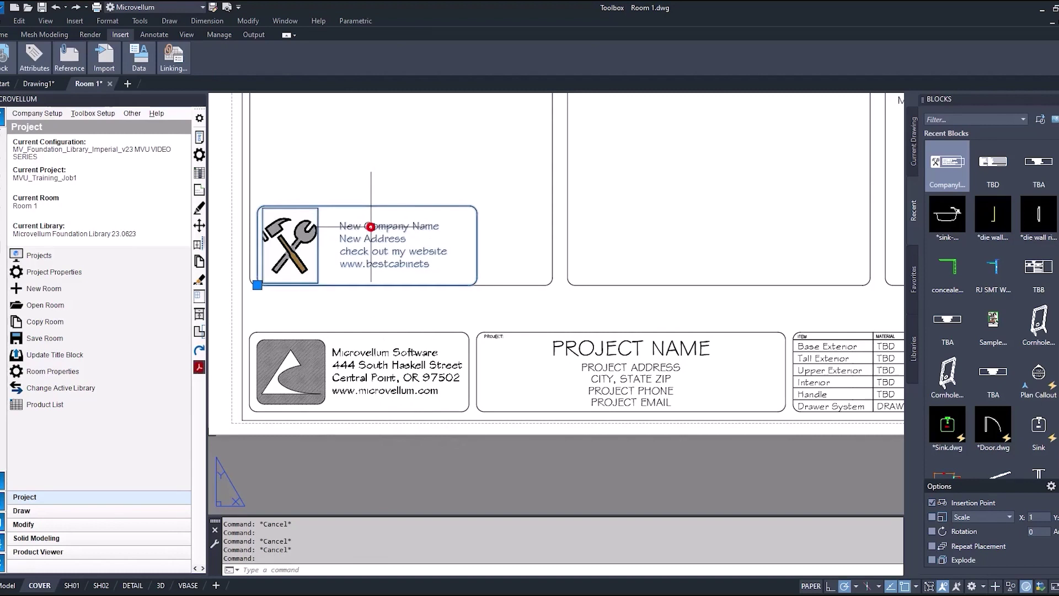
type("be")
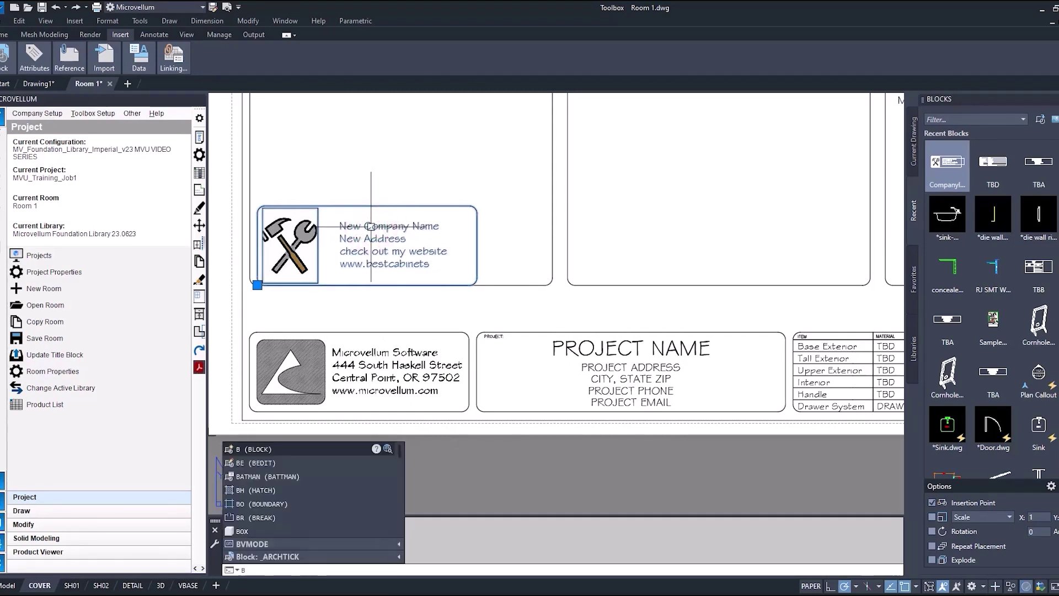
key("Return")
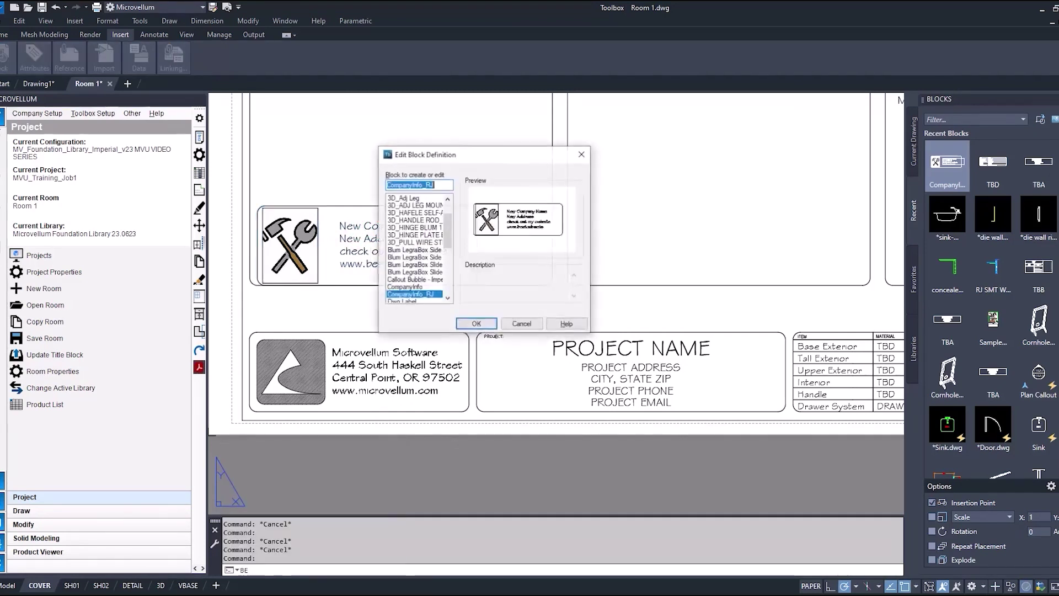
Save the block over CompanyInfo, redefining all instances, and close the Block Editor
left_click(476, 324)
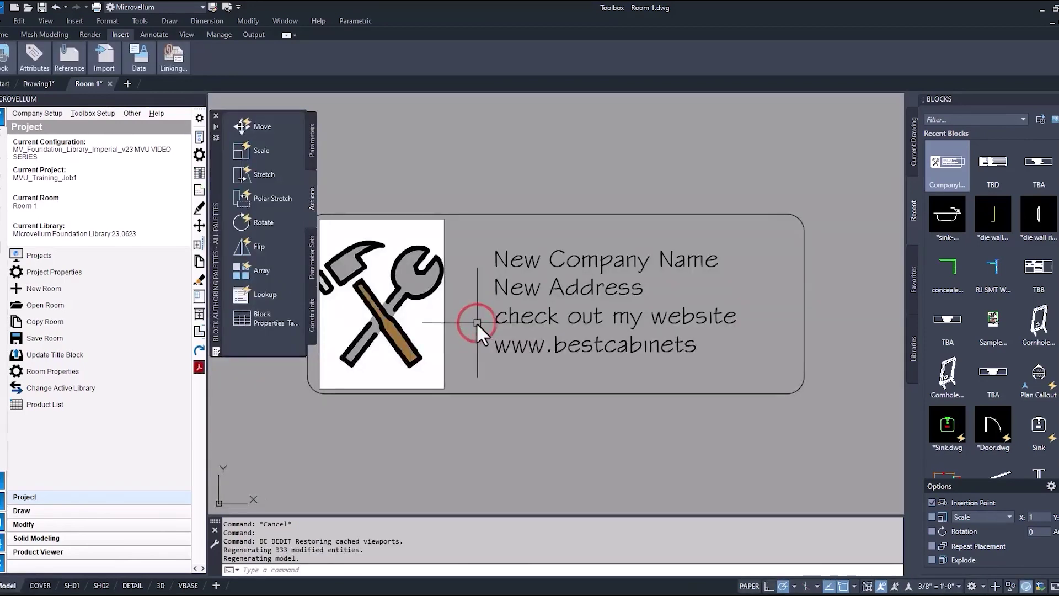
mouse_move(11, 72)
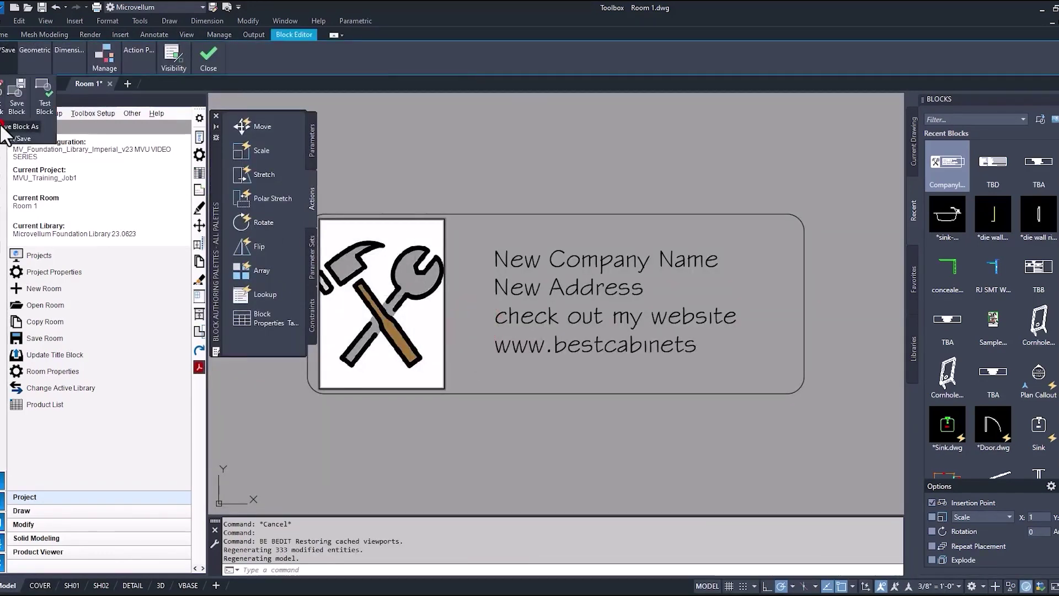
left_click(22, 127)
scroll(53, 239, "down", 2)
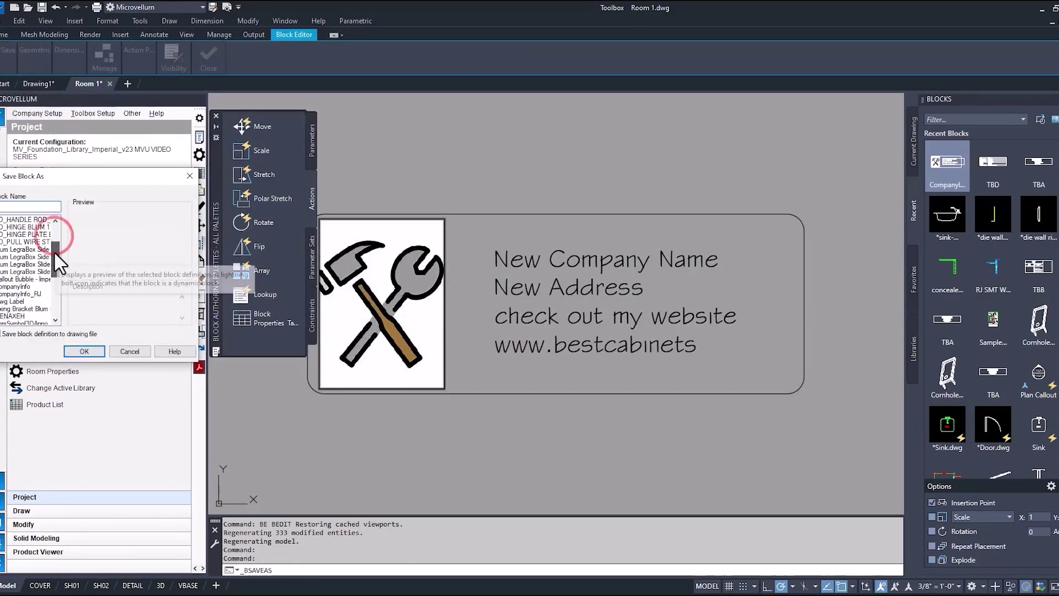
left_click(22, 286)
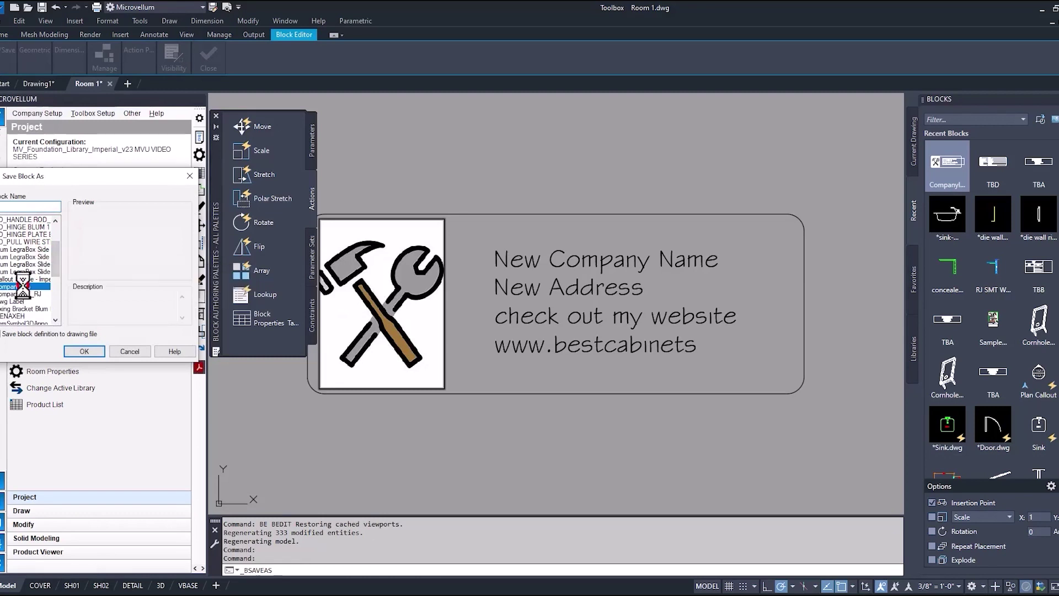
left_click(85, 351)
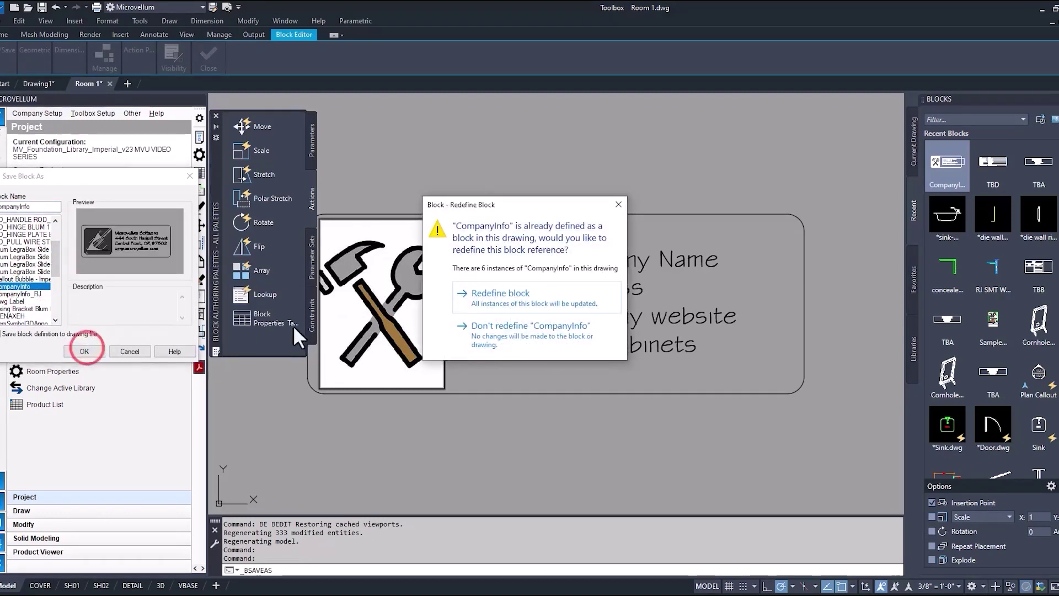
left_click(498, 294)
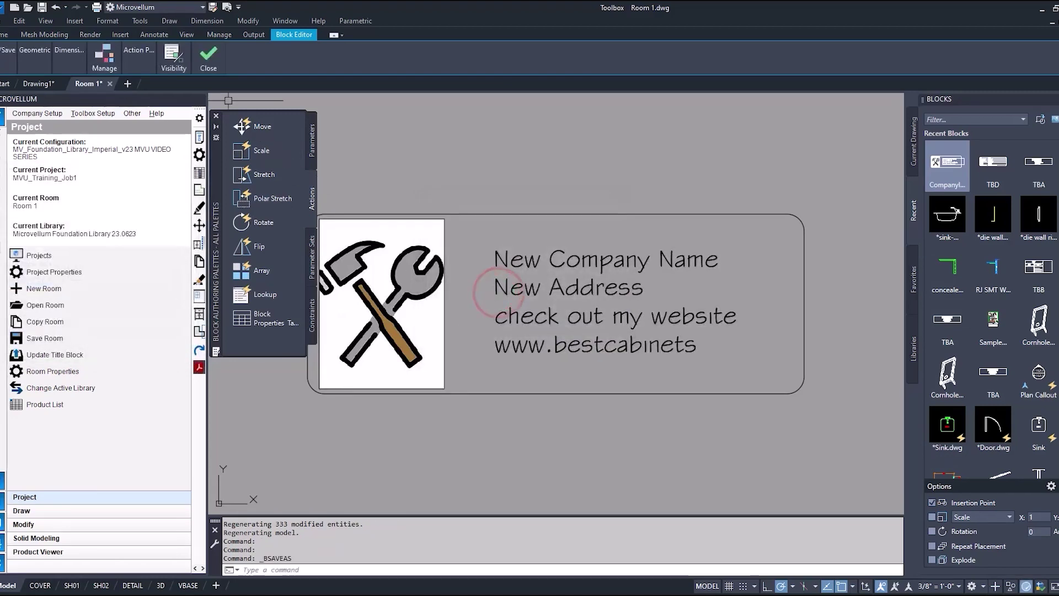
left_click(208, 61)
Keep the saved changes, check SH01 and SH02, then open CompanyInfo_RJ's definition from COVER
left_click(463, 285)
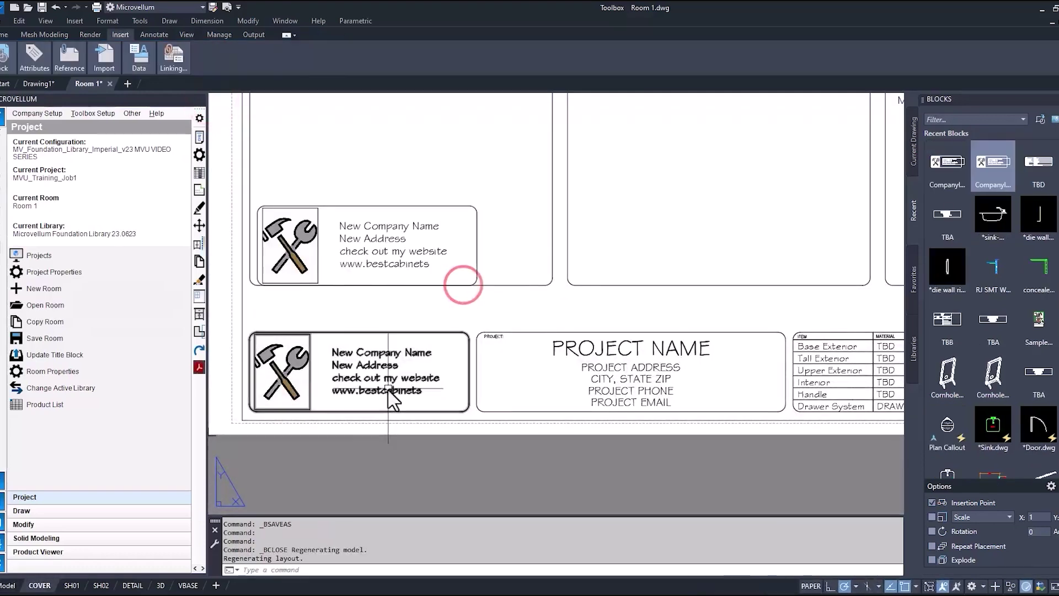
left_click(71, 585)
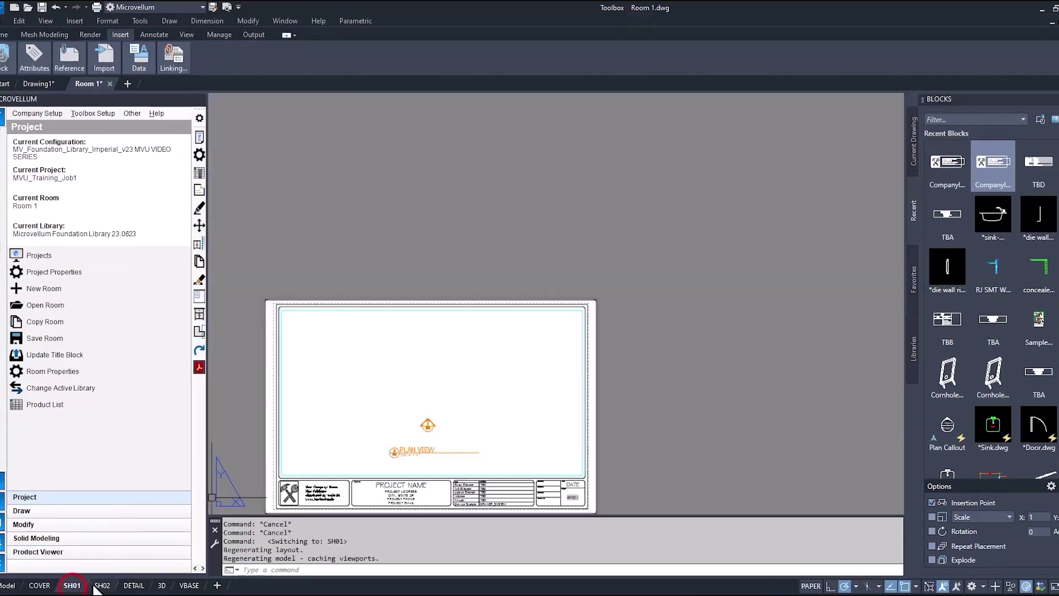
left_click(98, 586)
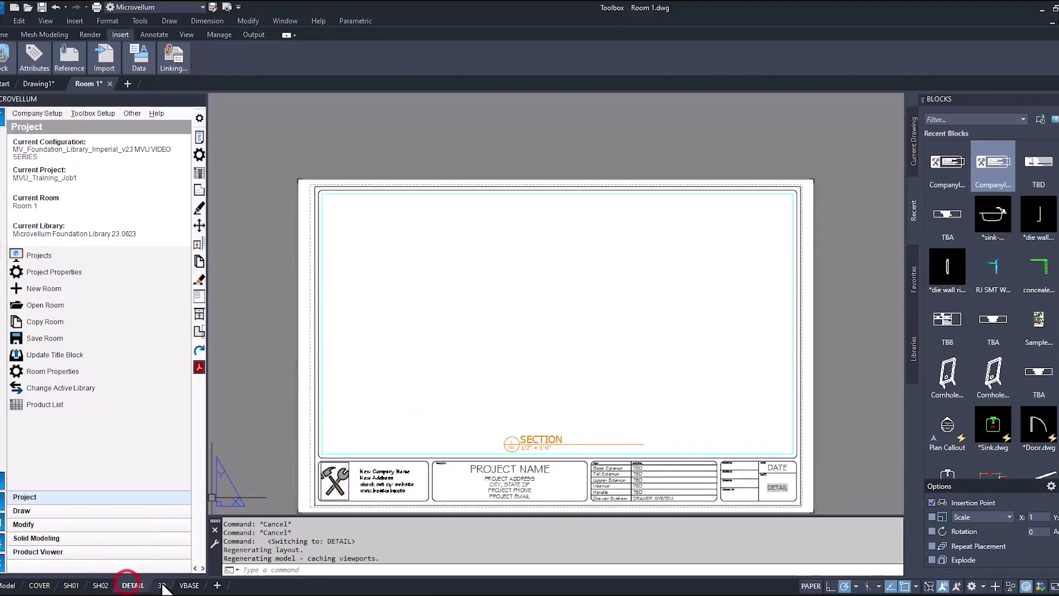
left_click(39, 585)
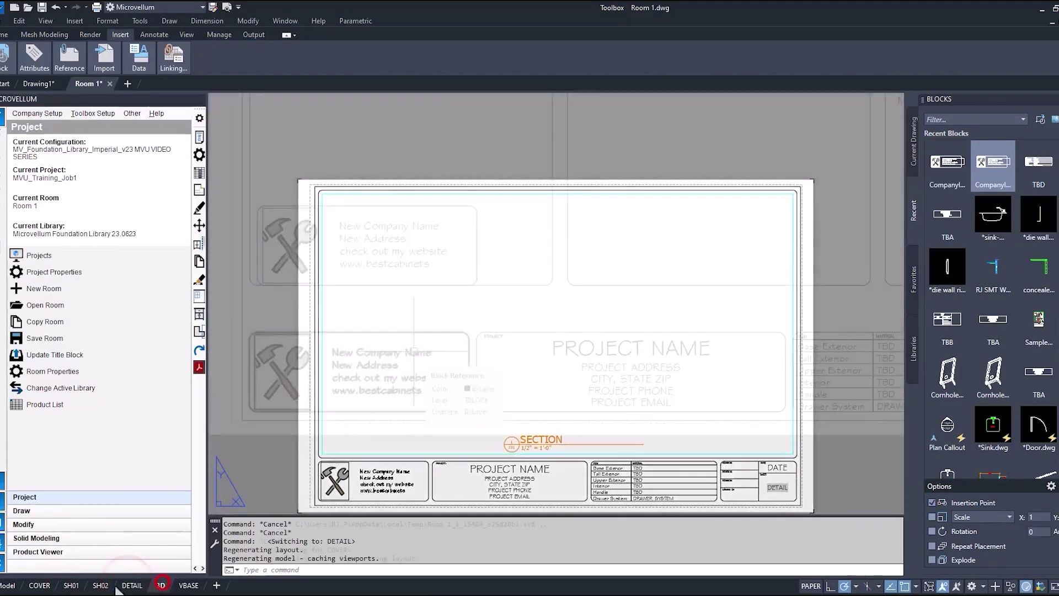
left_click(405, 226)
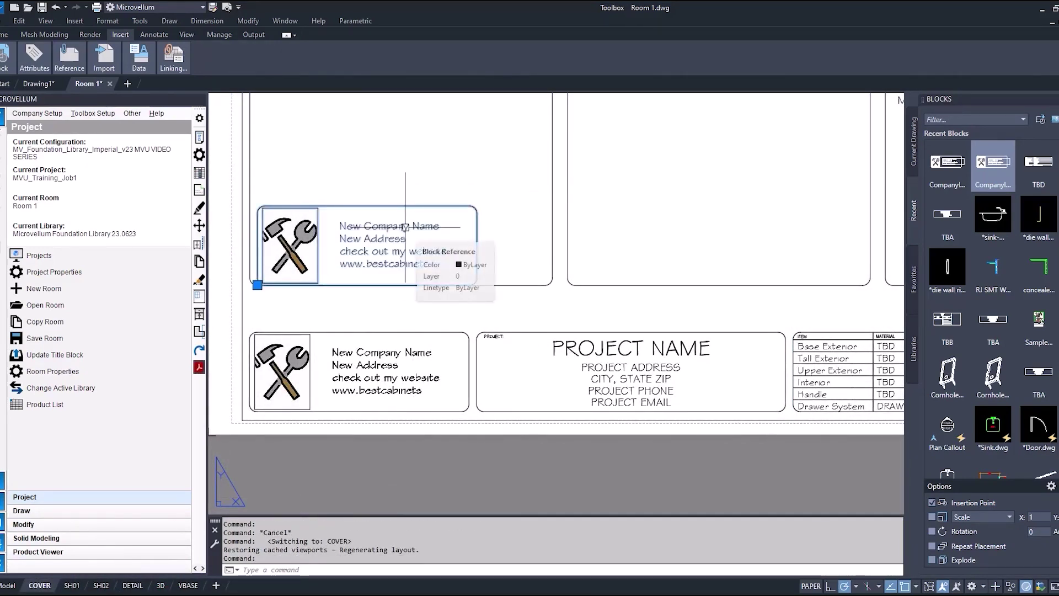
double_click(405, 226)
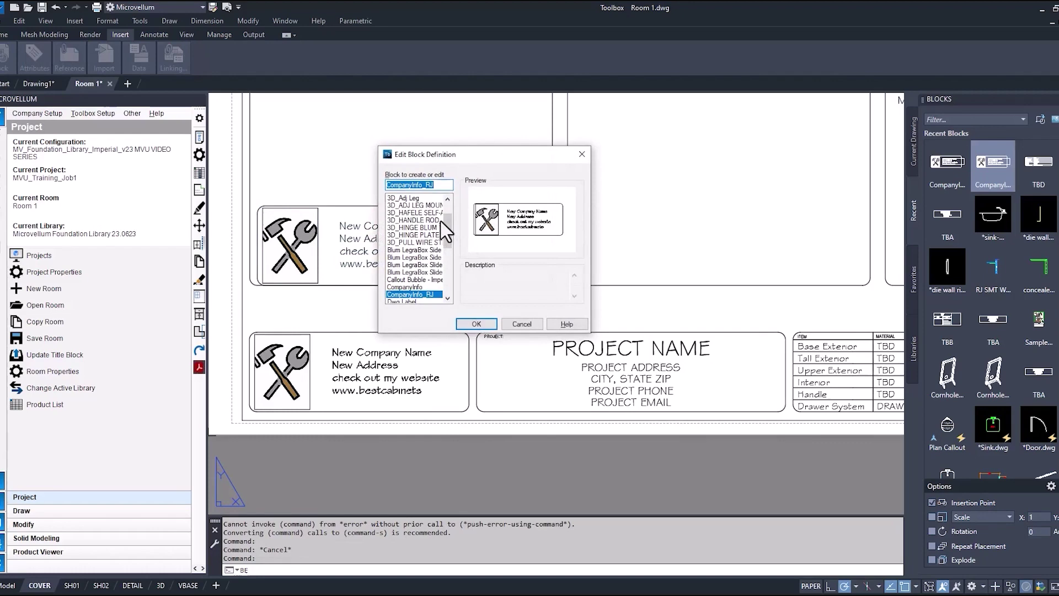
Delete the multiline company text from CompanyInfo_RJ in the Block Editor and save the change
left_click(480, 325)
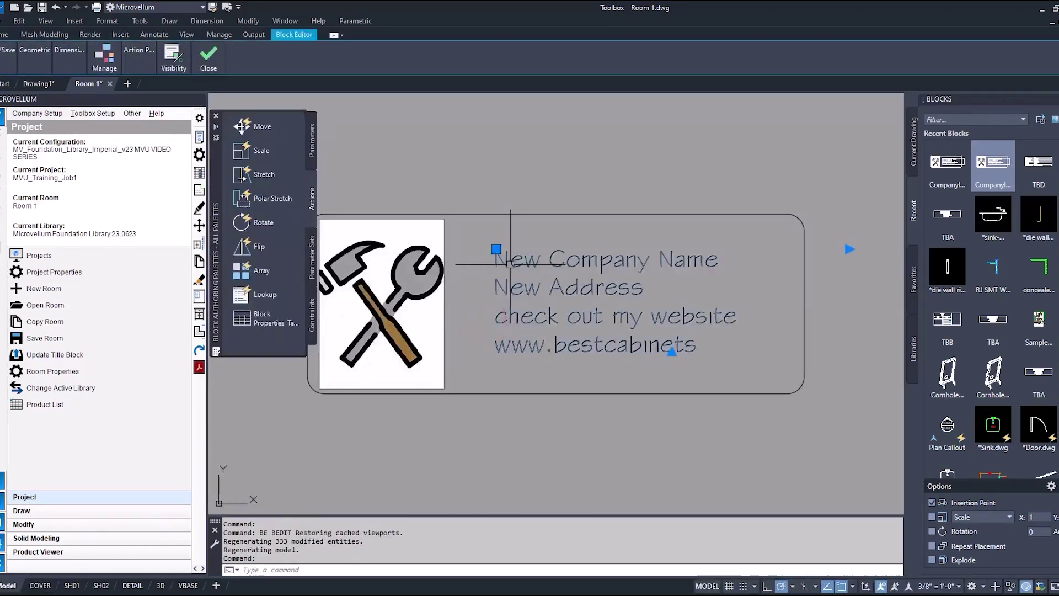
key("Delete")
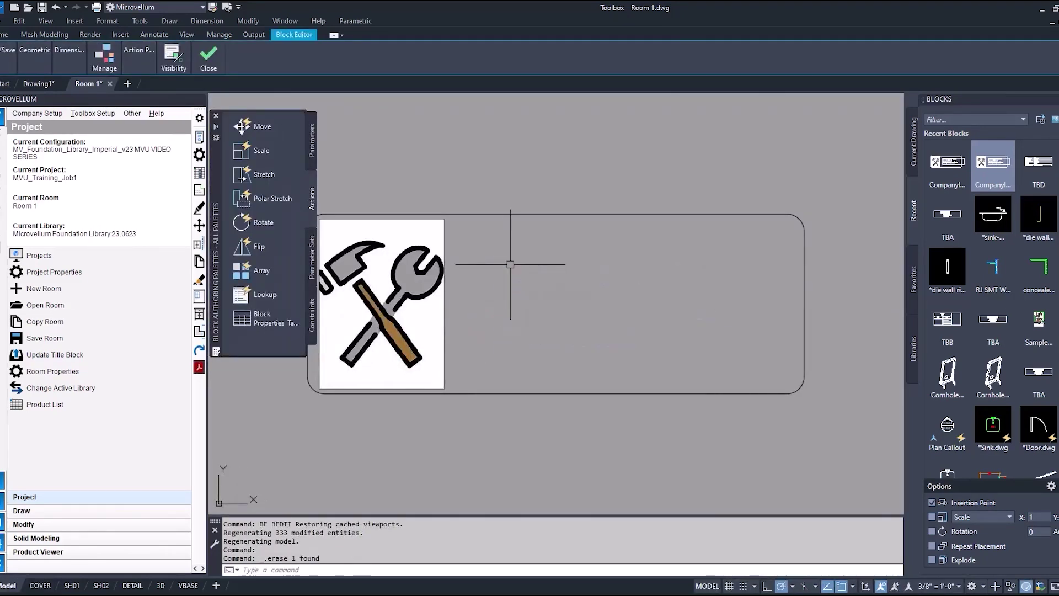
left_click(209, 56)
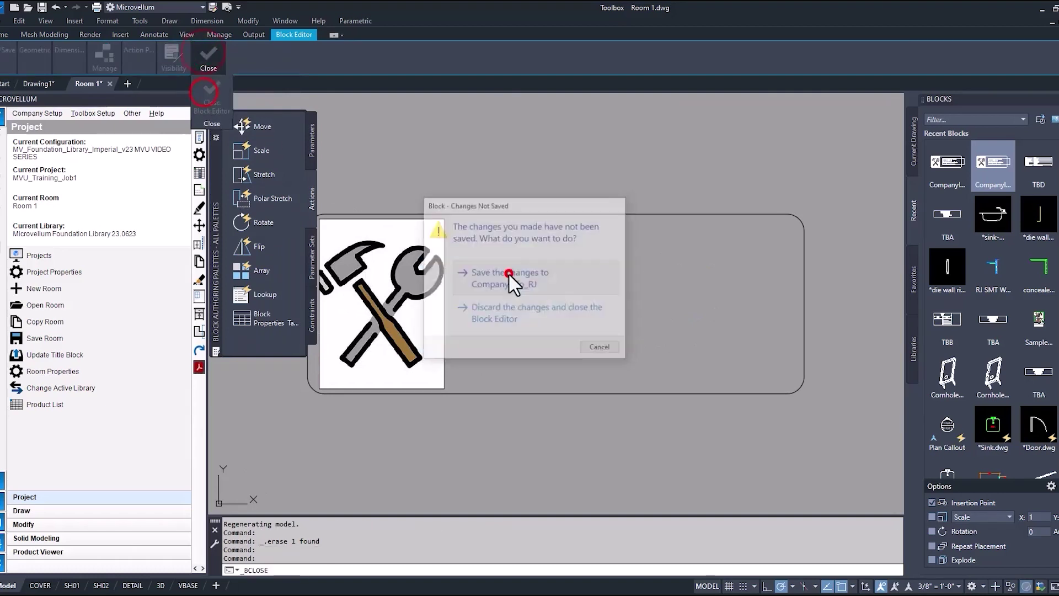
left_click(506, 275)
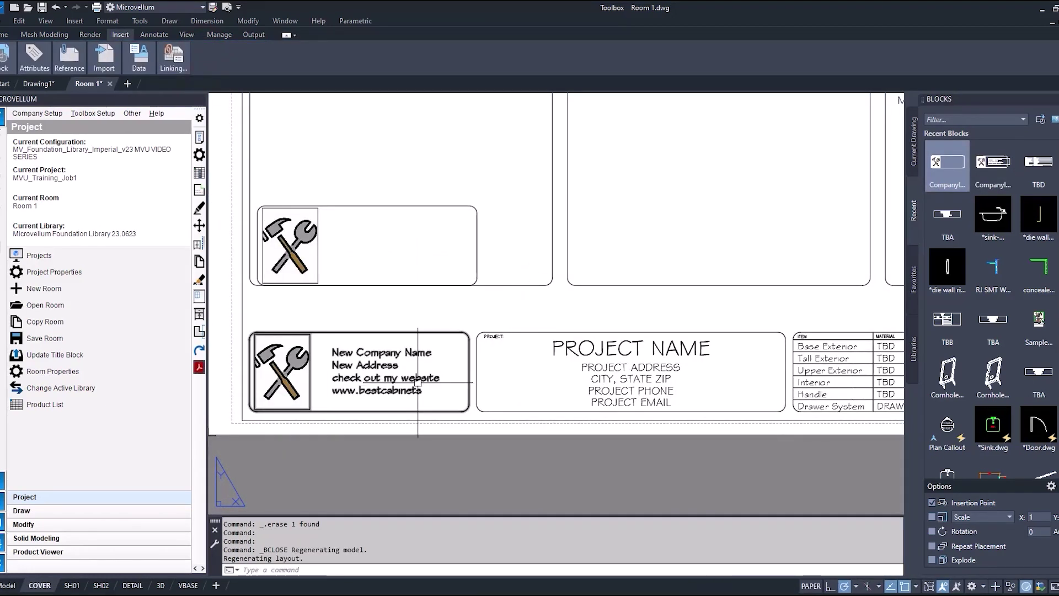
Window-select and delete the upper CompanyInfo_RJ block, then view the whole COVER sheet
left_click(418, 220)
left_click(378, 184)
key("Delete")
scroll(467, 299, "down", 2)
middle_click_drag(449, 355, 397, 444)
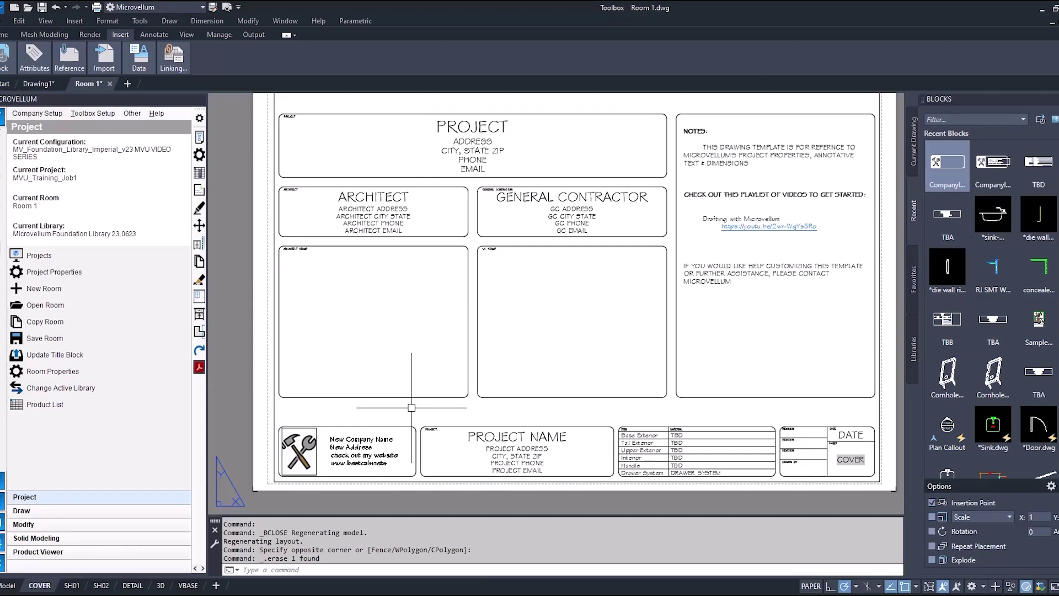
Add Room 2 to MVU_Training_Job1, check its cover still shows the Microvellum logo, then close it
left_click(45, 305)
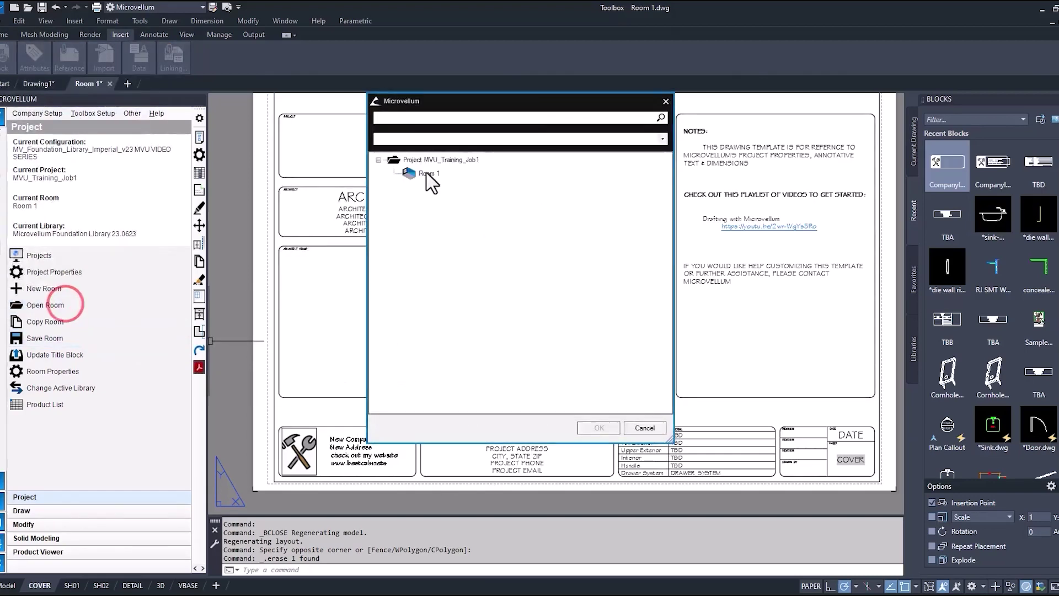
right_click(435, 159)
left_click(483, 255)
left_click(578, 302)
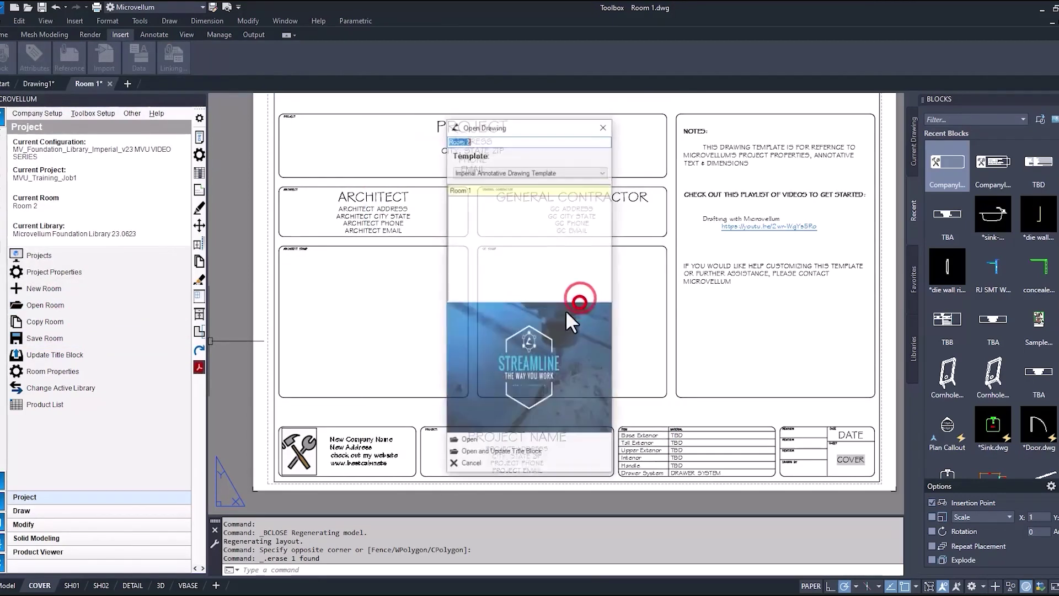
left_click(40, 585)
scroll(282, 436, "up", 2)
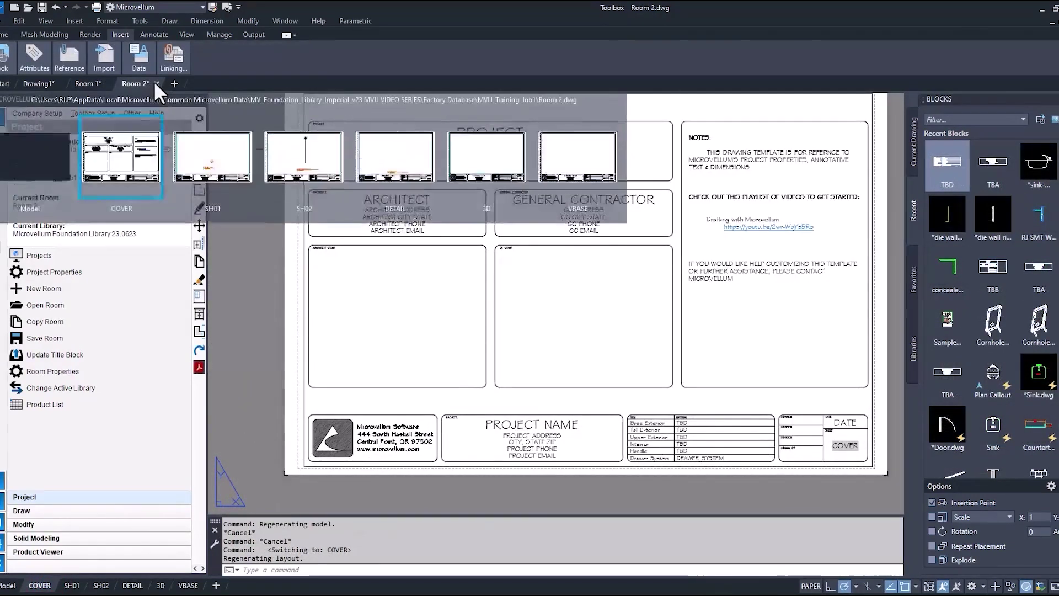
left_click(156, 84)
Close Room 2 and locate the library's Drawing Templates folder through Browse to Data
left_click(579, 335)
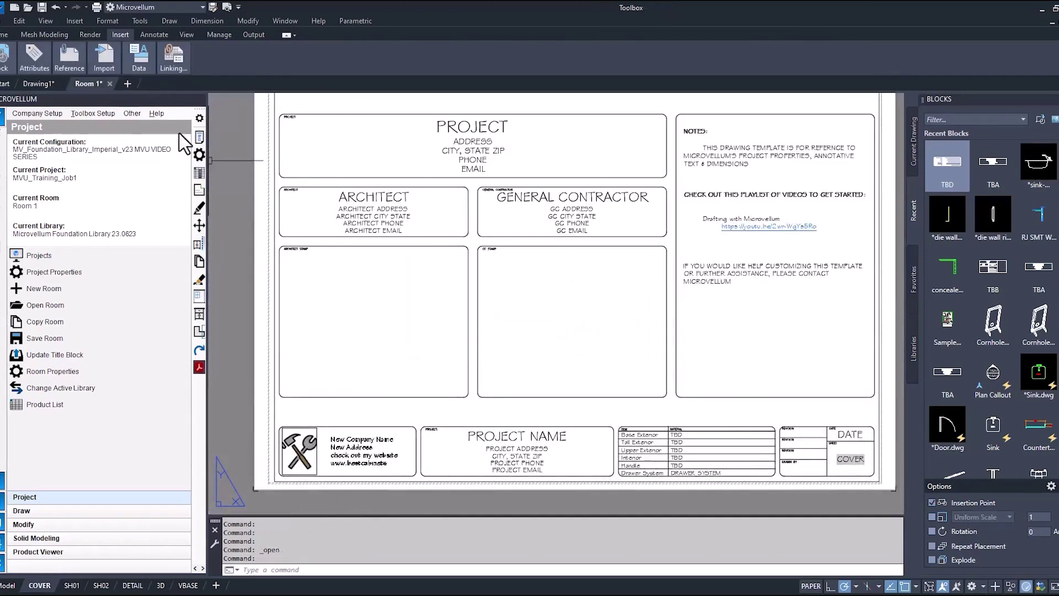
left_click(157, 113)
left_click(212, 128)
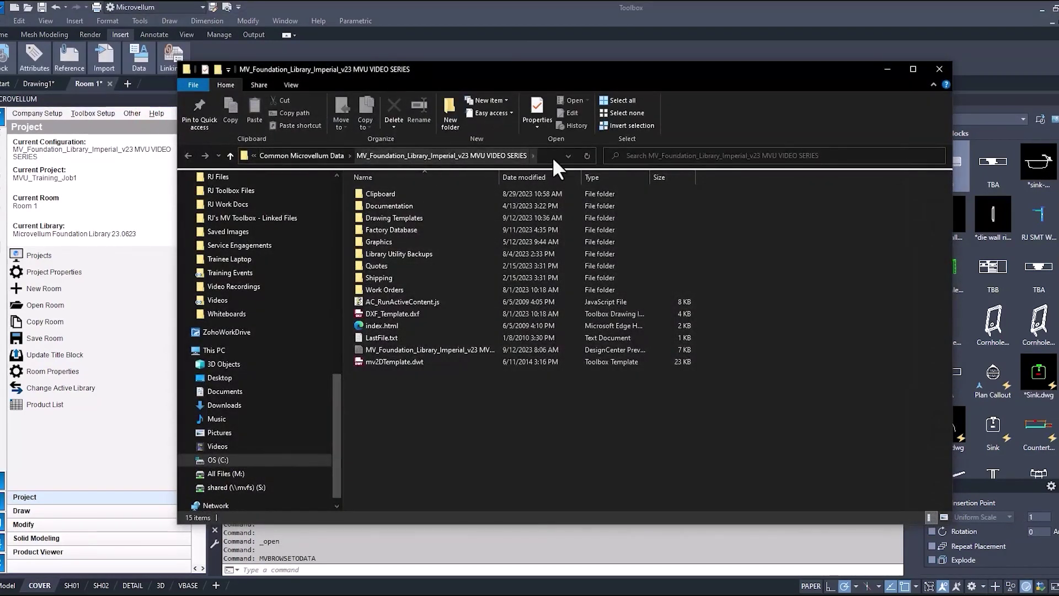
left_click(550, 156)
left_click(421, 217)
double_click(421, 217)
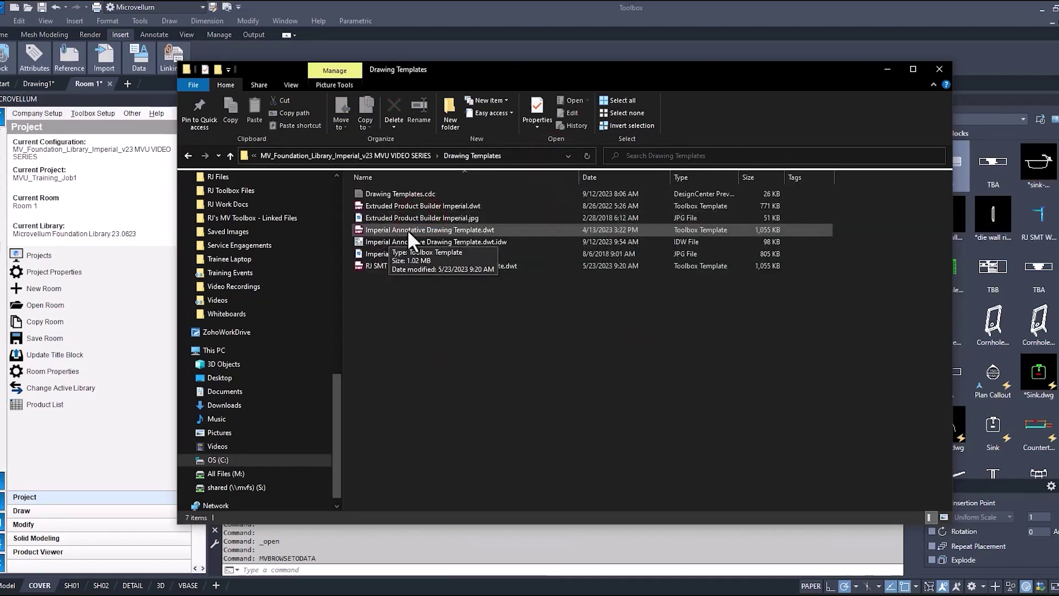
left_click(937, 71)
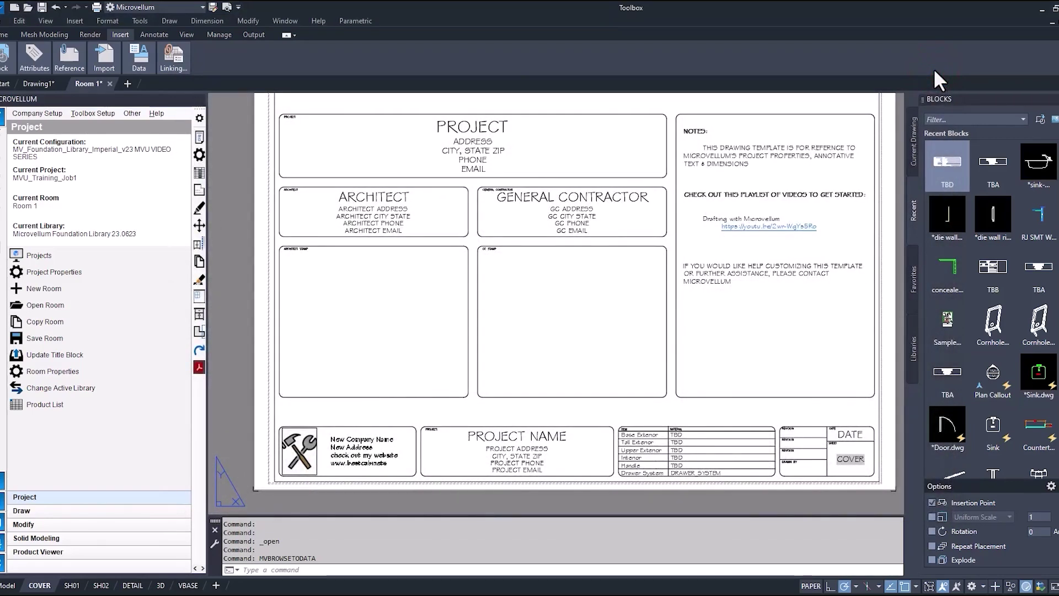
Open Imperial Annotative Drawing Template.dwt from the MVU VIDEO SERIES Drawing Templates folder and block-edit its logo
left_click(5, 20)
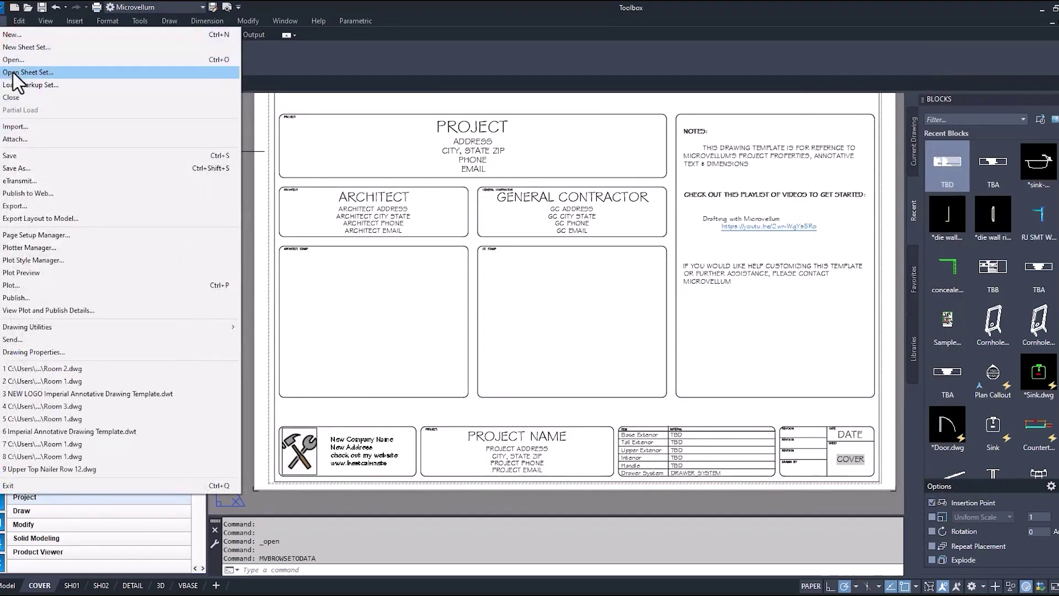
left_click(19, 69)
left_click(579, 165)
left_click(485, 237)
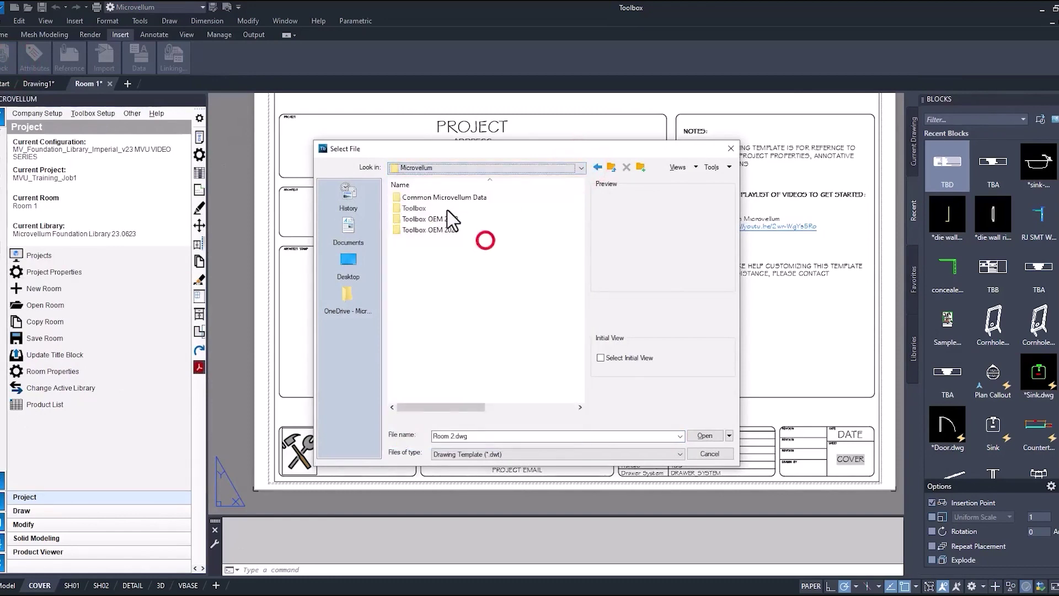
double_click(425, 197)
double_click(518, 283)
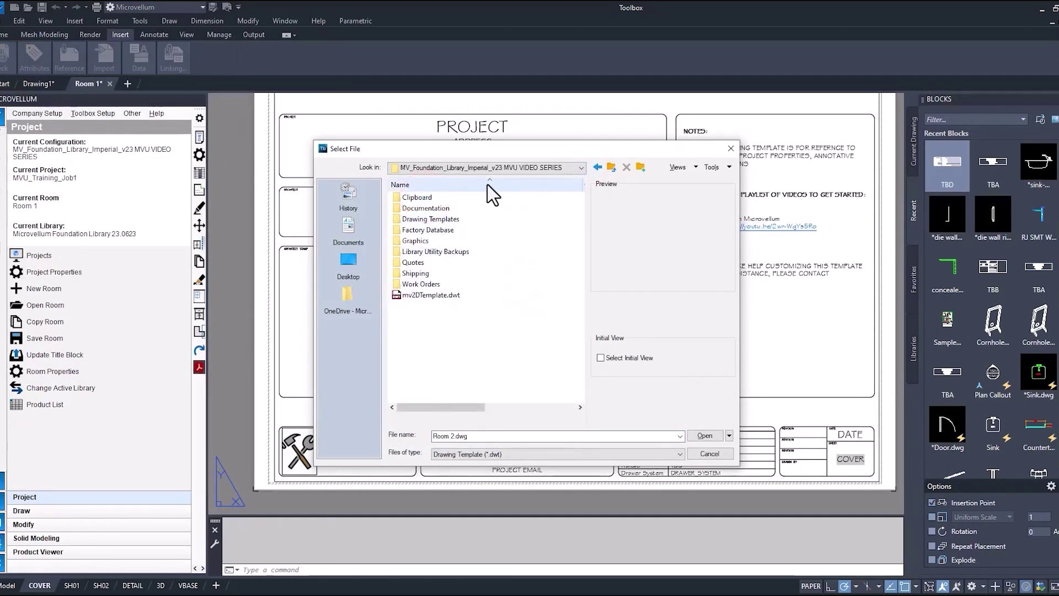
double_click(442, 219)
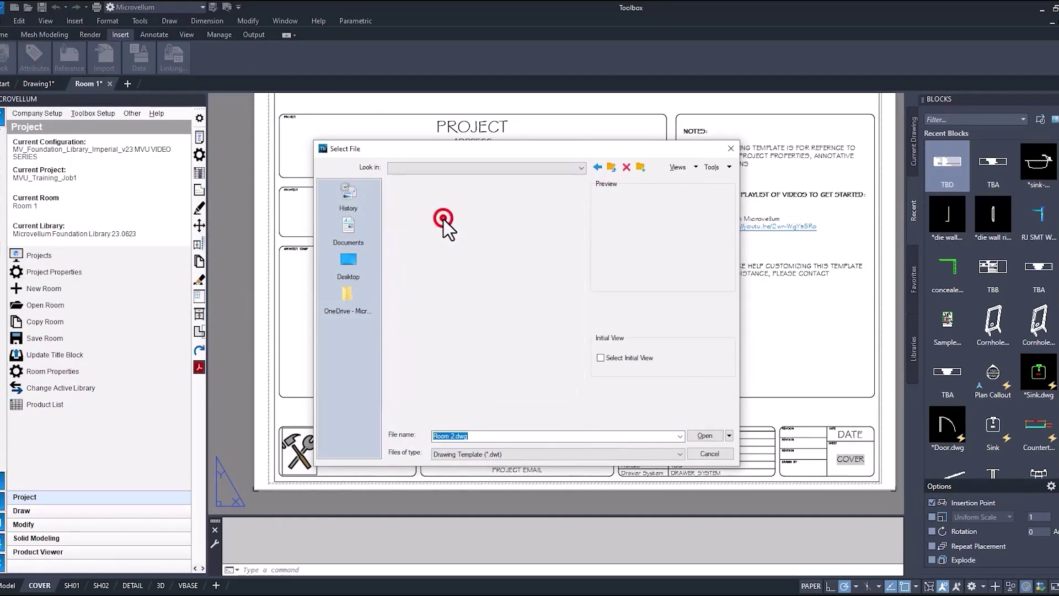
double_click(441, 208)
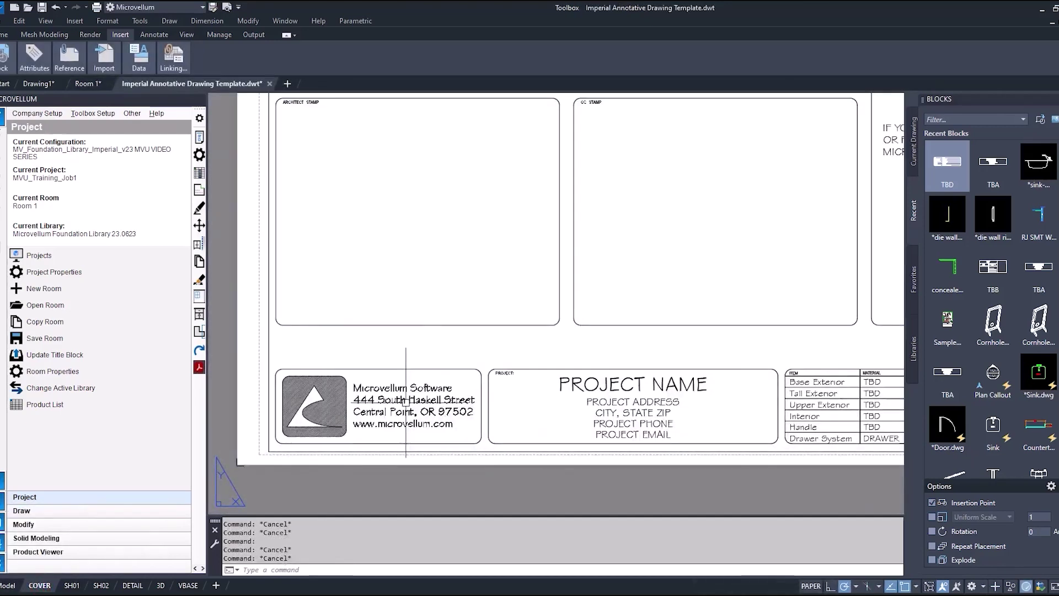
left_click(408, 398)
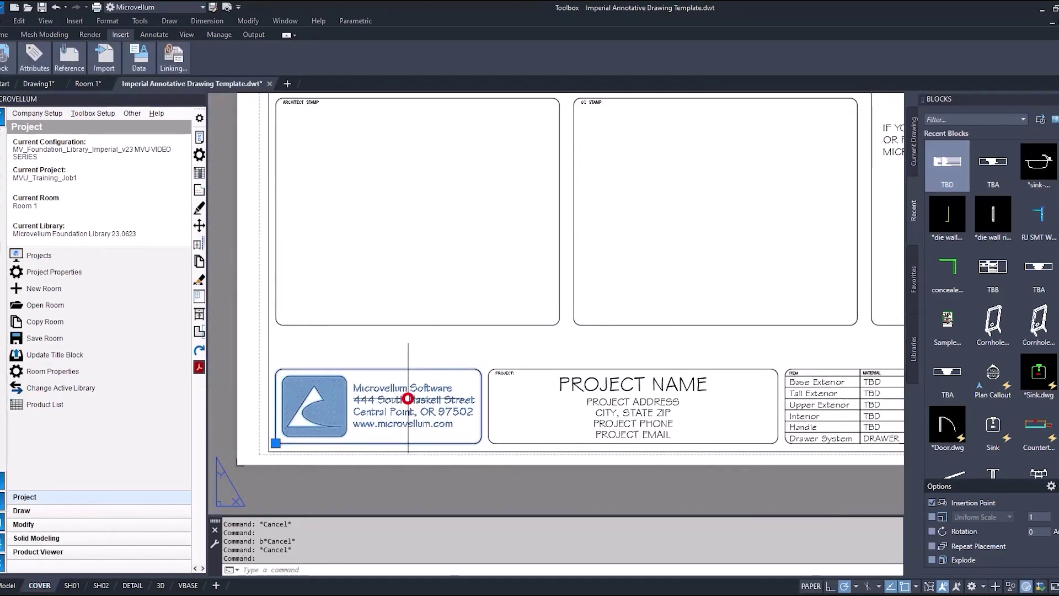
key("Return")
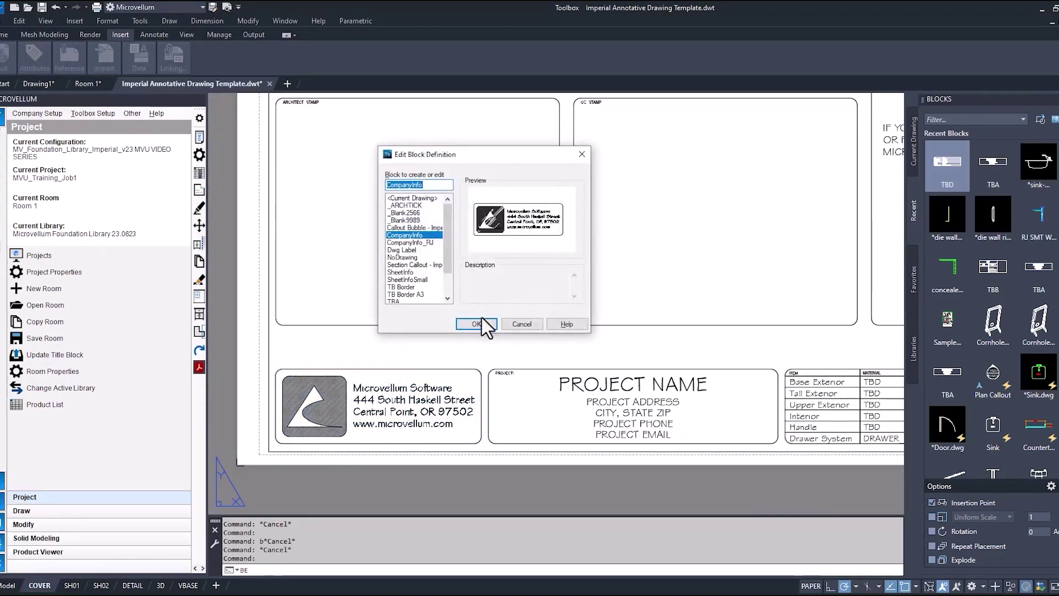
Edit the CompanyInfo block and erase the three old Microvellum logo objects
left_click(477, 325)
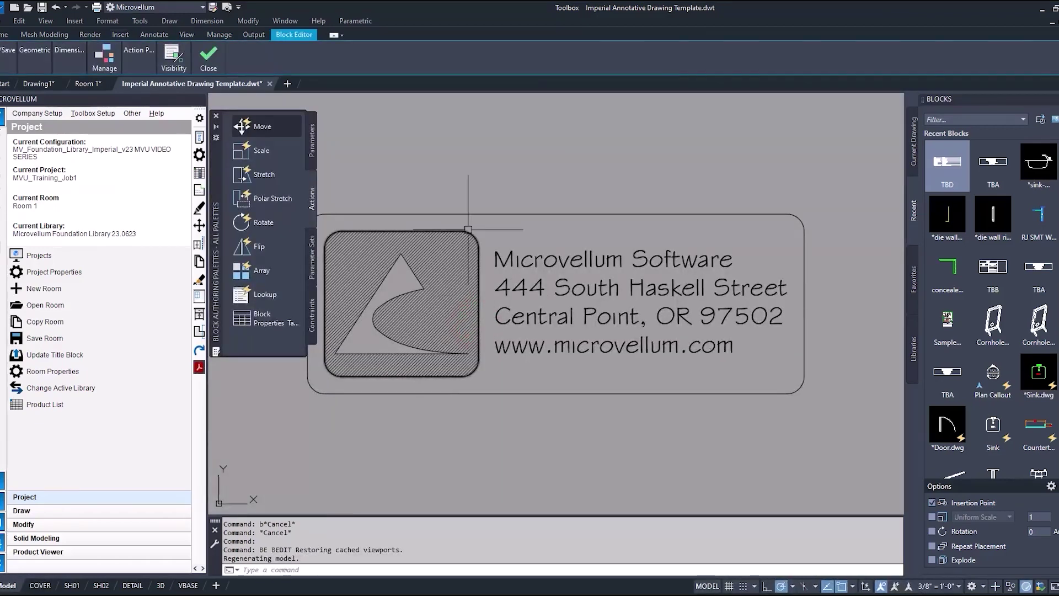
type("e")
key("Return")
left_click(446, 221)
left_click(372, 321)
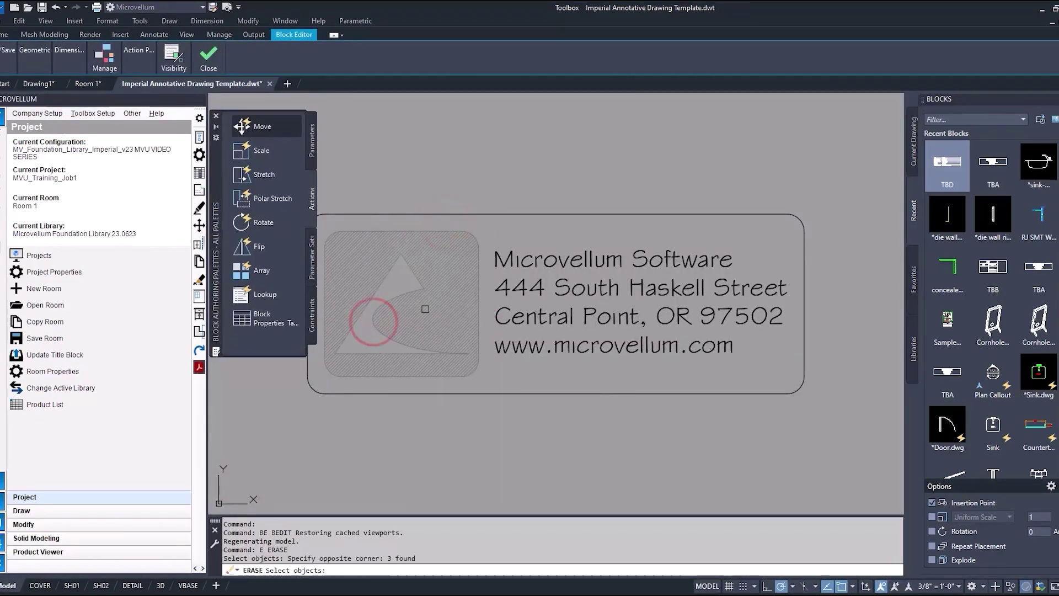
key("Return")
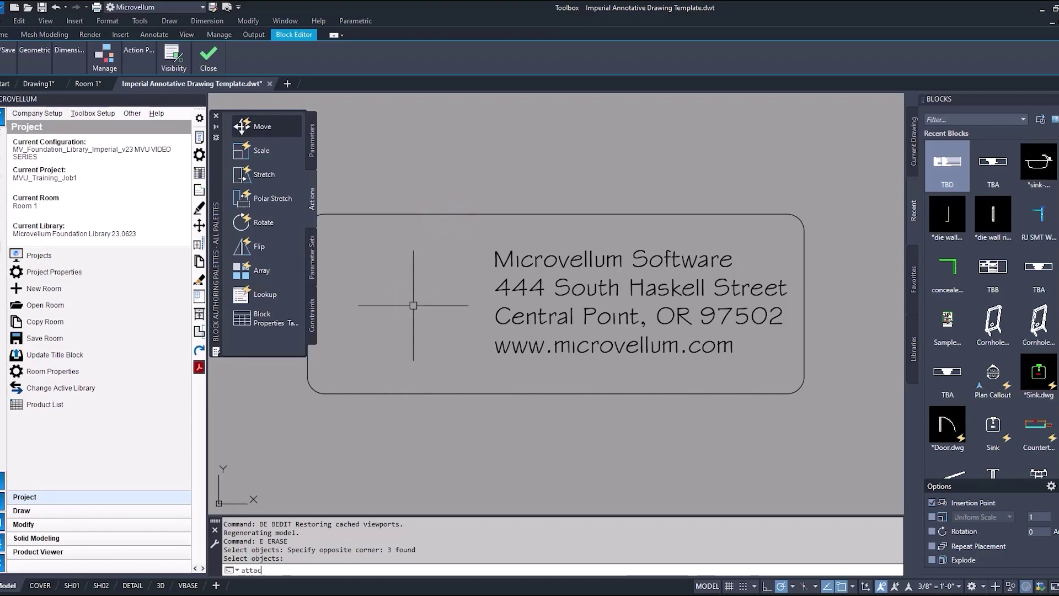
Attach the Tool image at the box's lower-left corner with scale 1
type("attac")
key("Return")
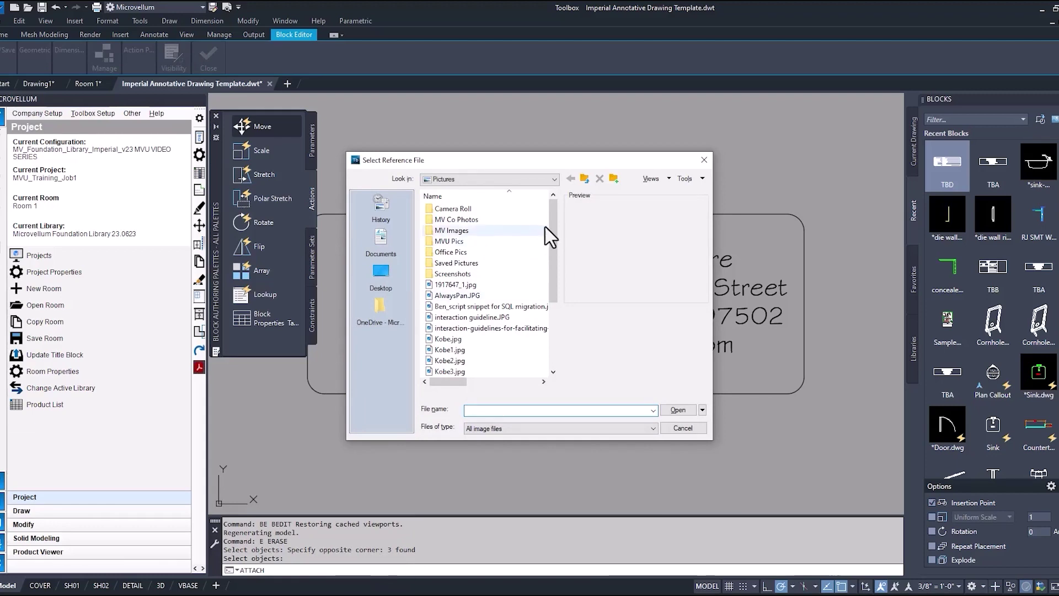
left_click_drag(550, 220, 563, 304)
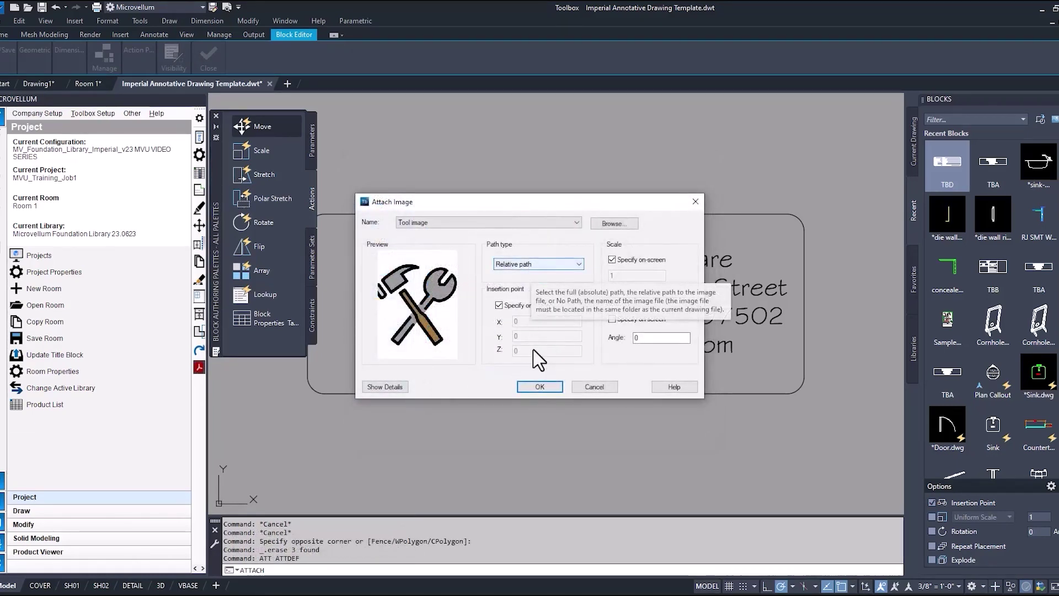
left_click(539, 386)
left_click(312, 394)
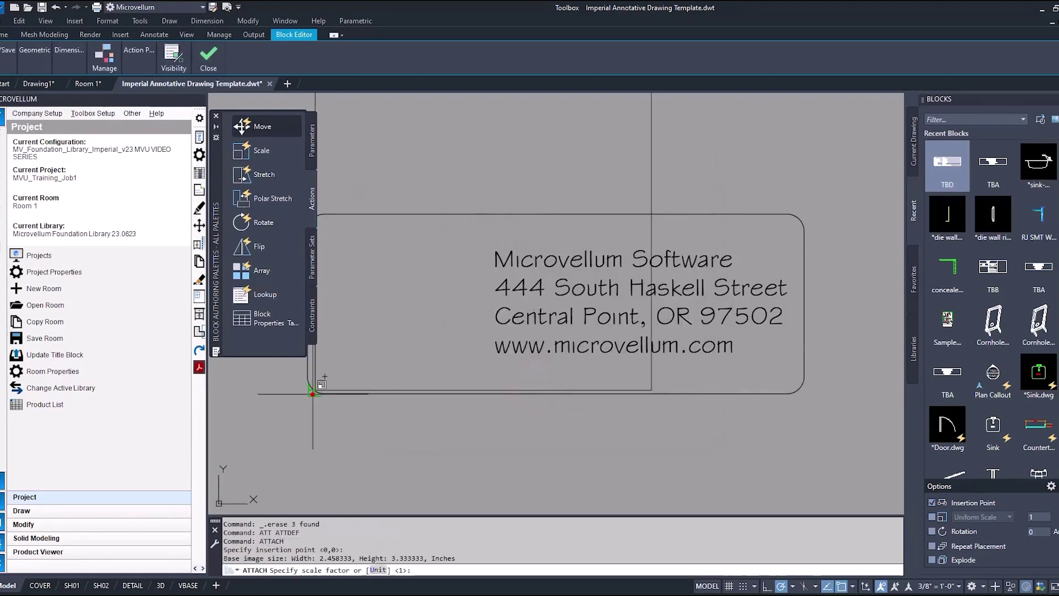
left_click(348, 351)
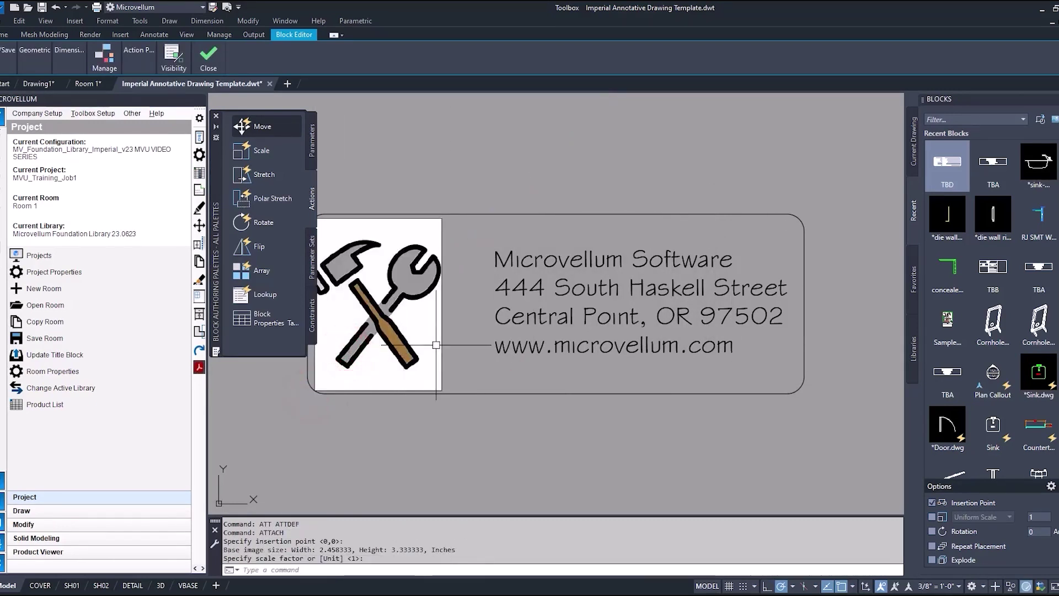
Move the Tool image so it fits inside the rounded company info box
type("m")
key("Return")
left_click(442, 329)
key("Return")
left_click(457, 347)
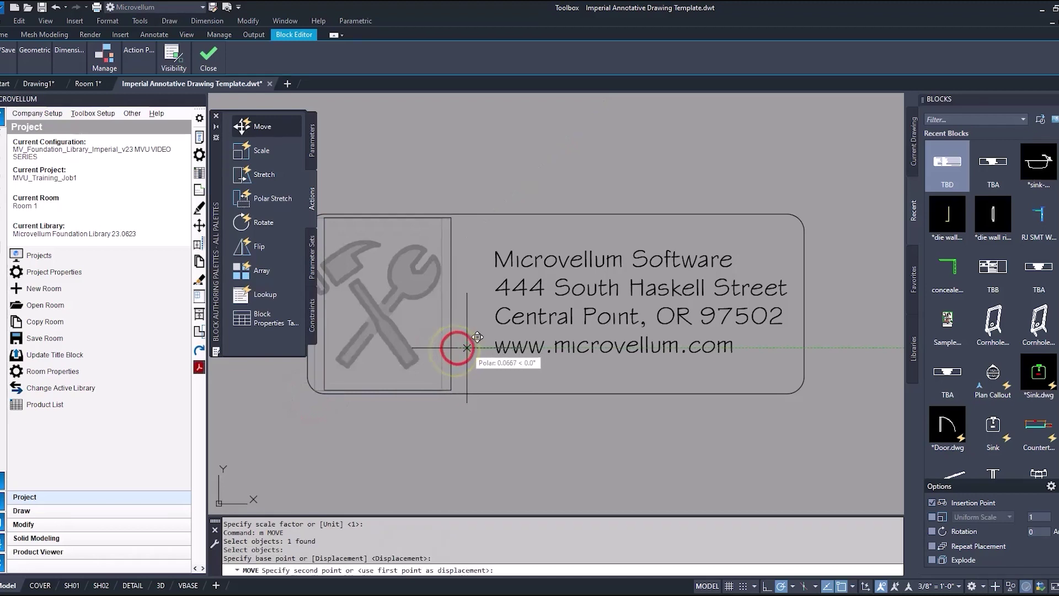
left_click(465, 347)
type("XREF")
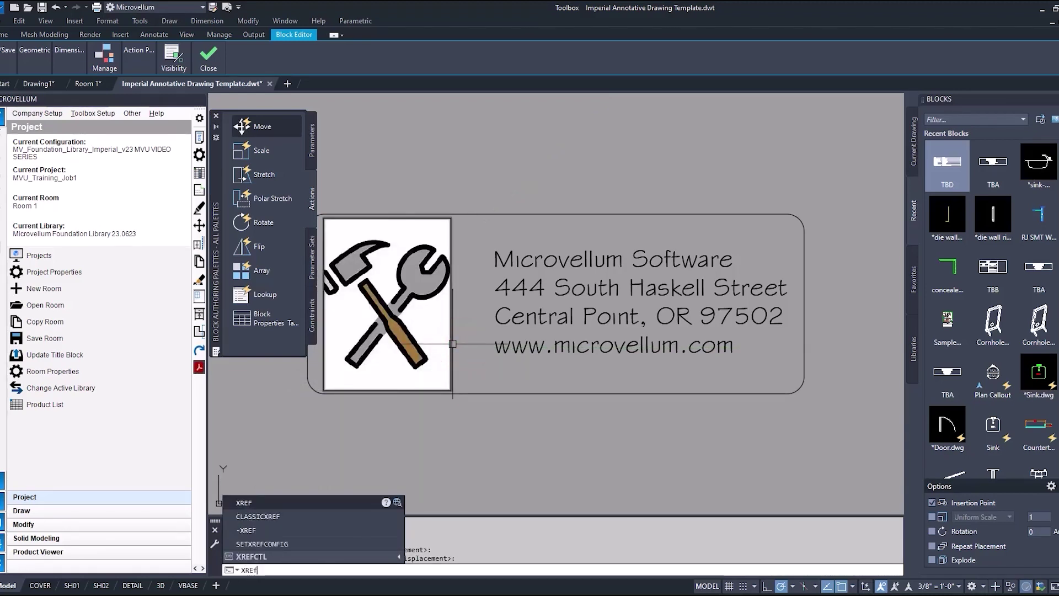
In External References, change the Tool image reference's path type to absolute
key("Return")
left_click(376, 223)
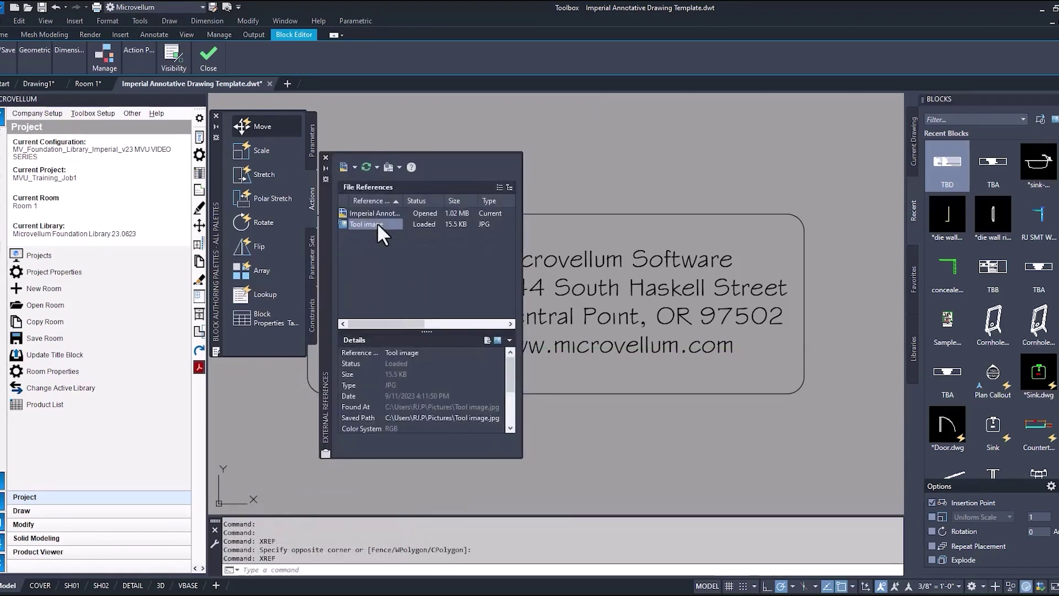
mouse_move(376, 223)
right_click(359, 224)
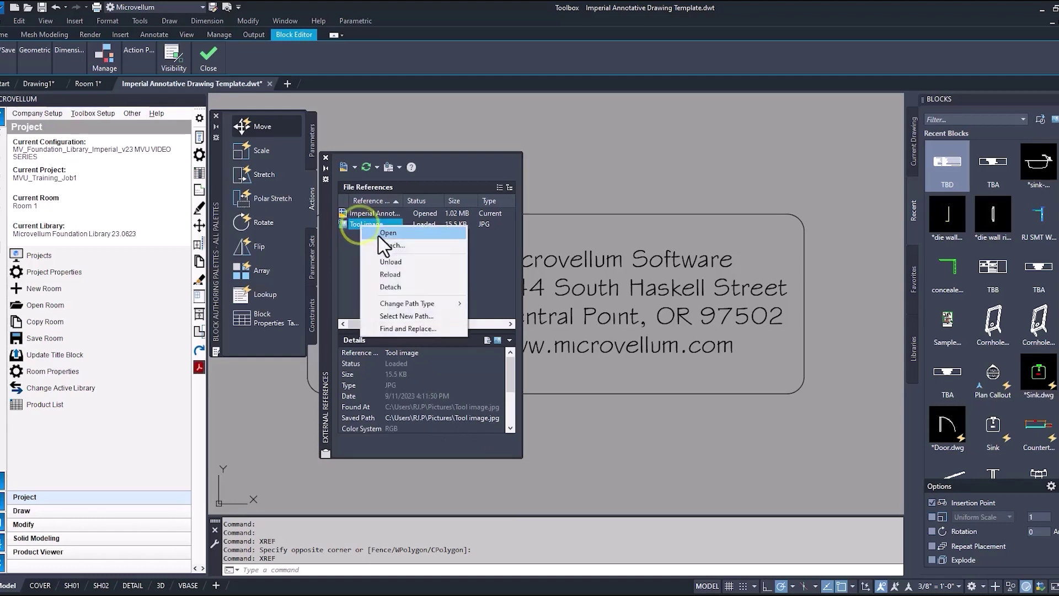
left_click(453, 300)
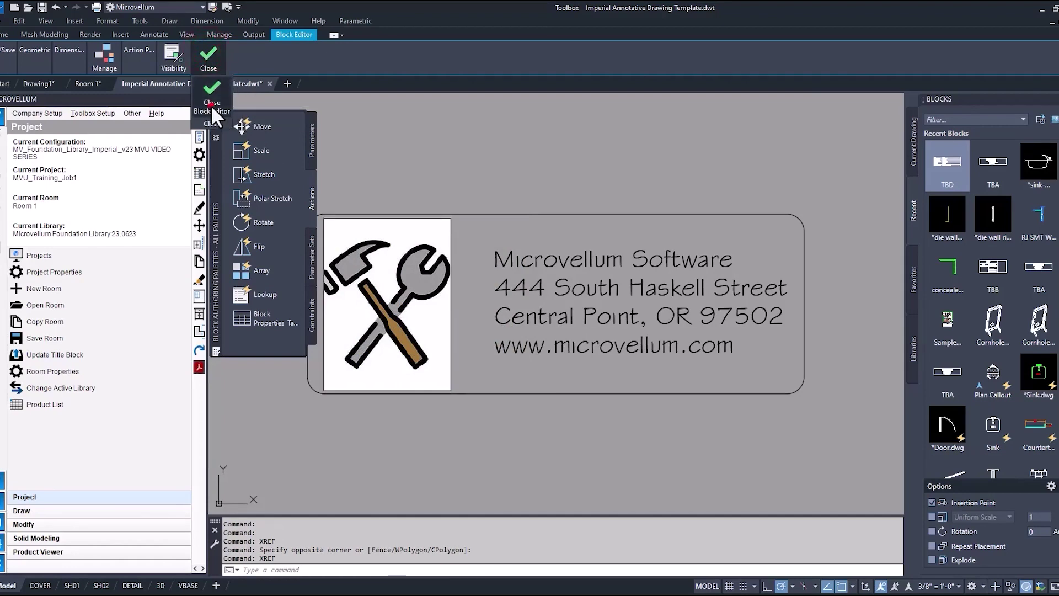
Keep the block edits and save the template as NEW LOGO Imperial Annotative Drawing Template.dwt in Drawing Templates
left_click(211, 104)
left_click(515, 284)
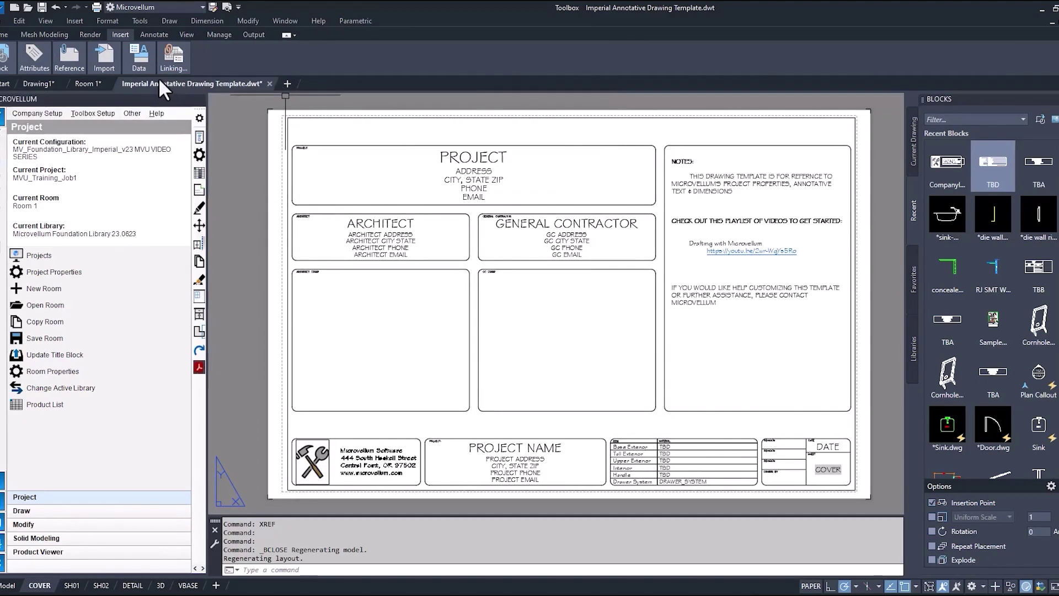
left_click(3, 21)
left_click(11, 168)
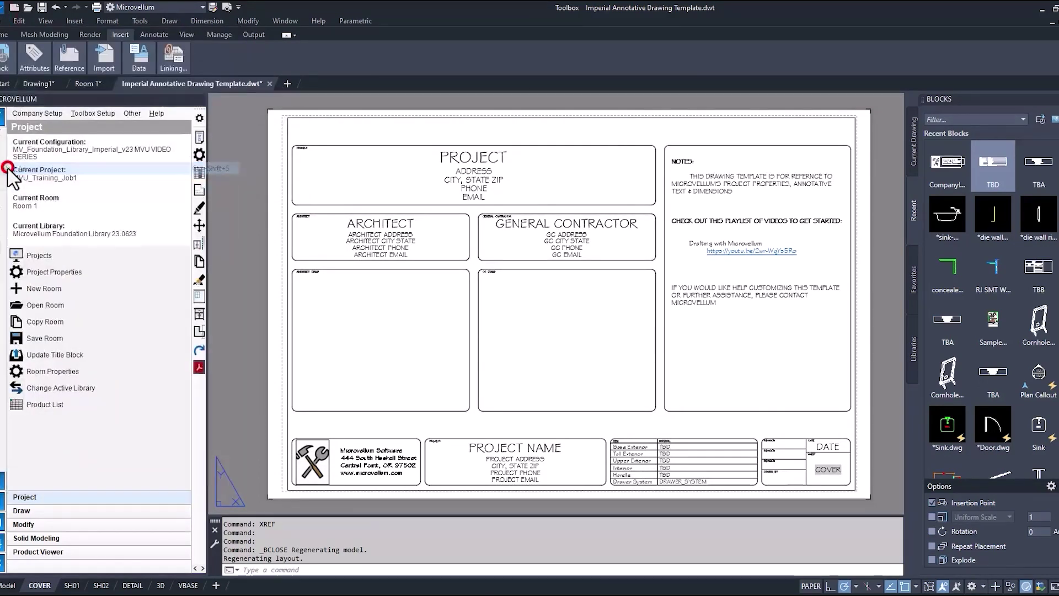
left_click(696, 176)
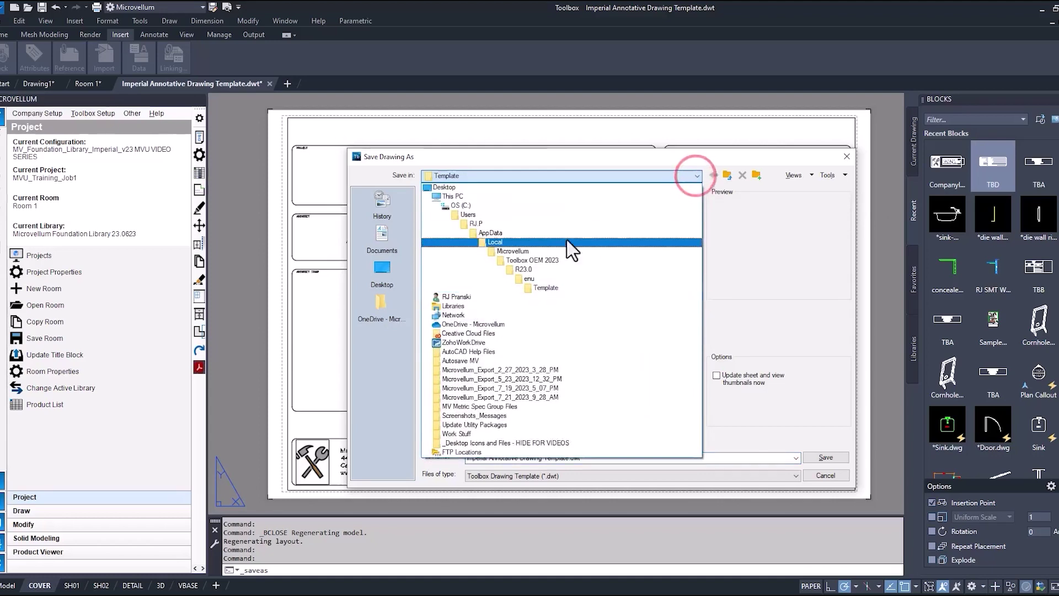
left_click(568, 243)
double_click(498, 204)
double_click(563, 292)
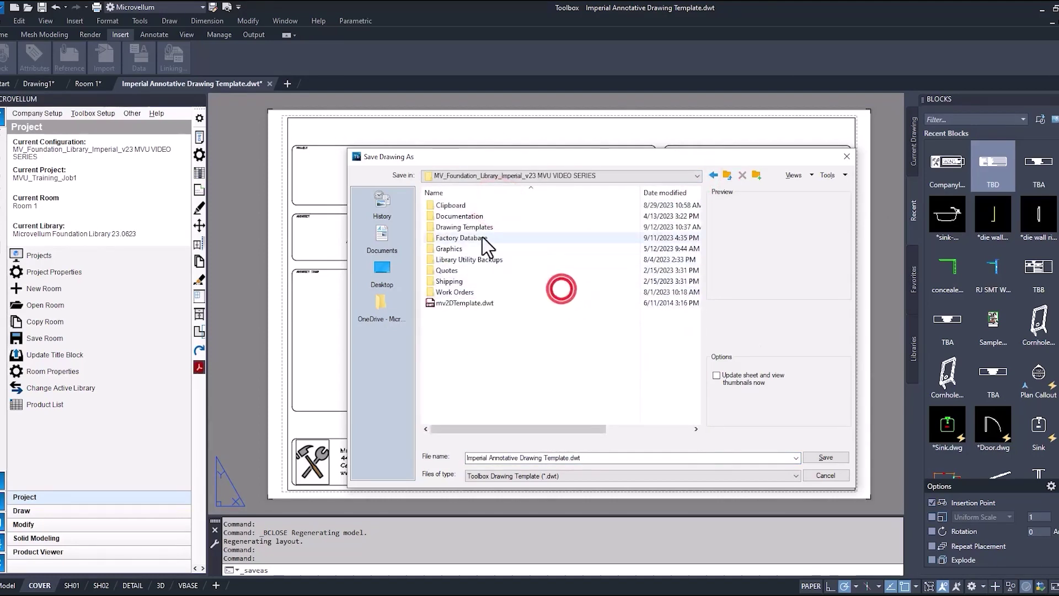
double_click(481, 232)
left_click(475, 216)
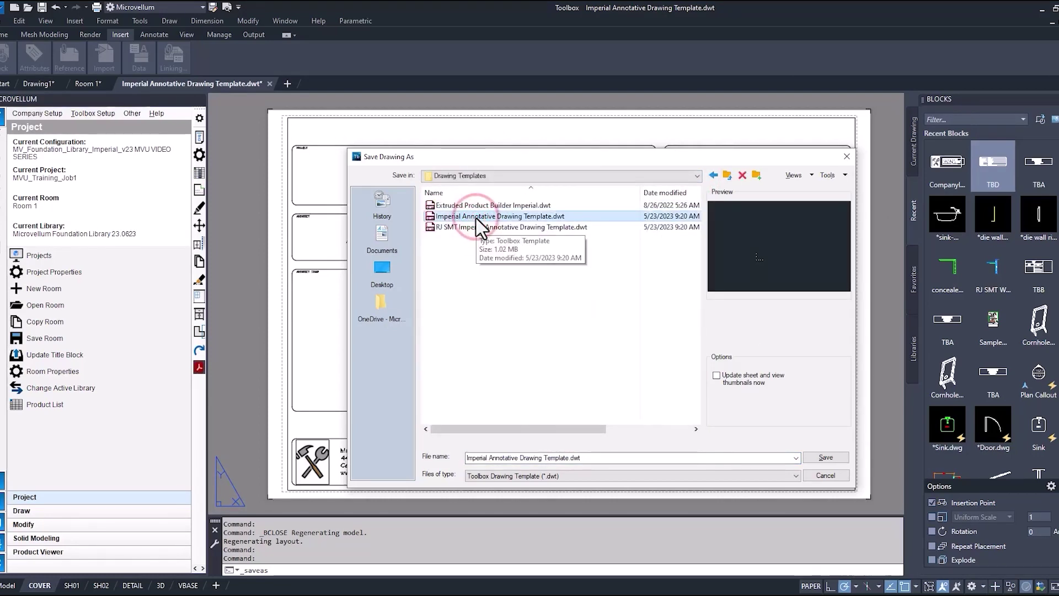
triple_click(538, 458)
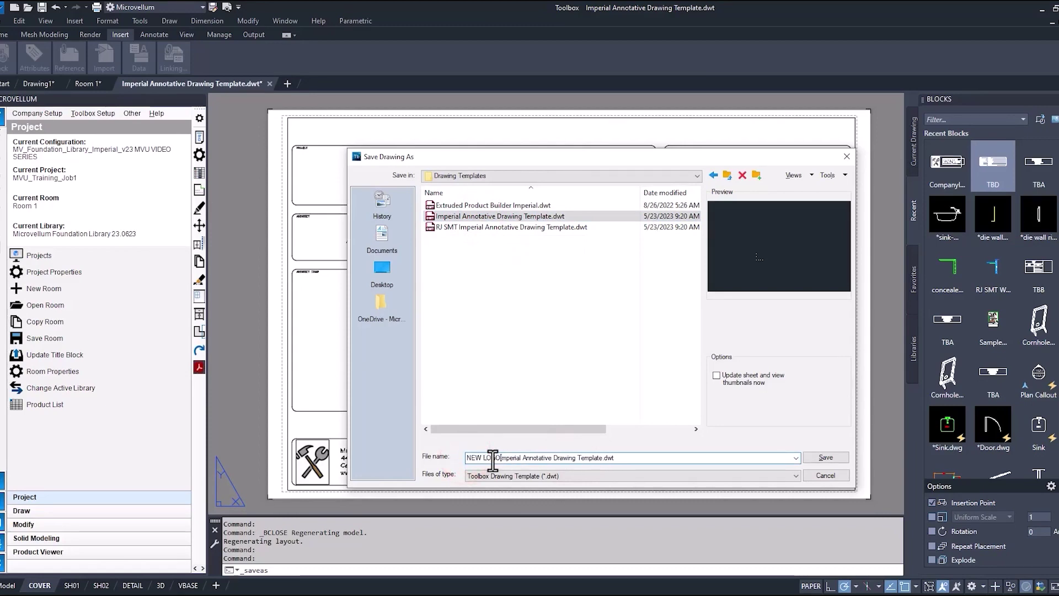
left_click(835, 456)
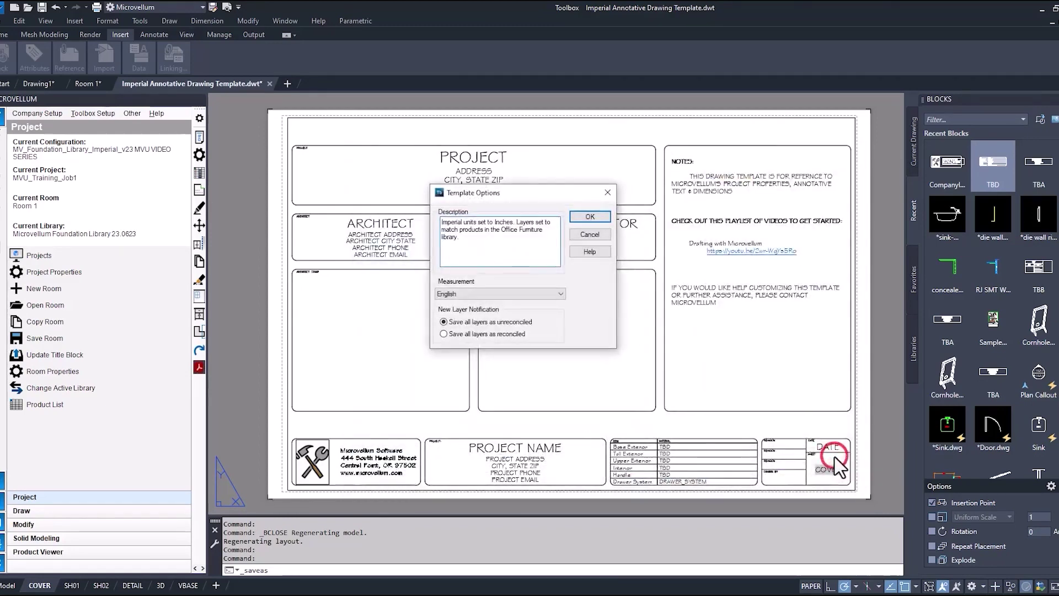
left_click(590, 216)
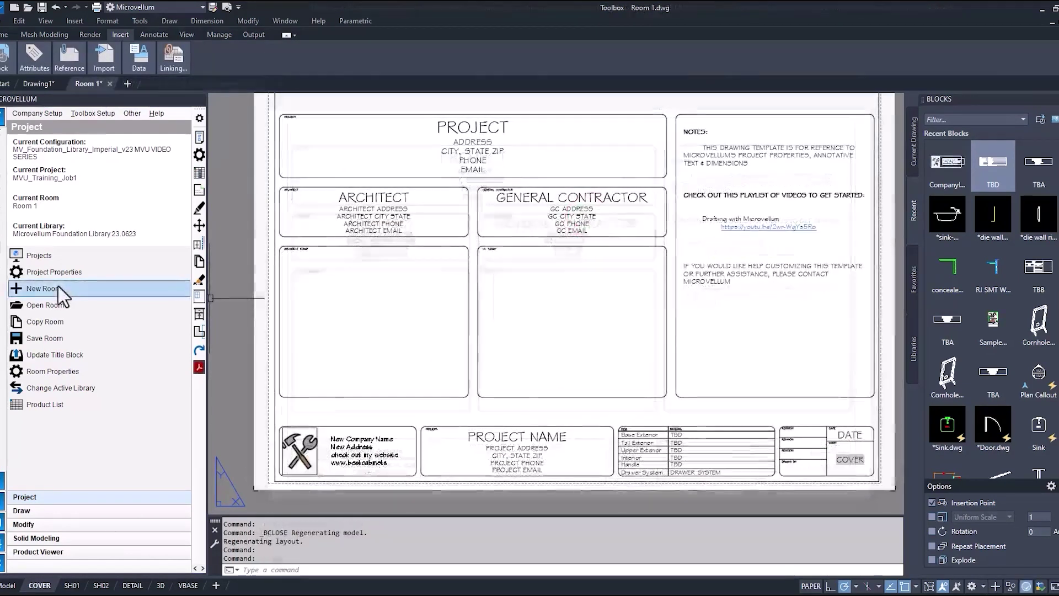
Add Room 2 to the project using the NEW LOGO Imperial Annotative Drawing Template
left_click(47, 305)
right_click(425, 161)
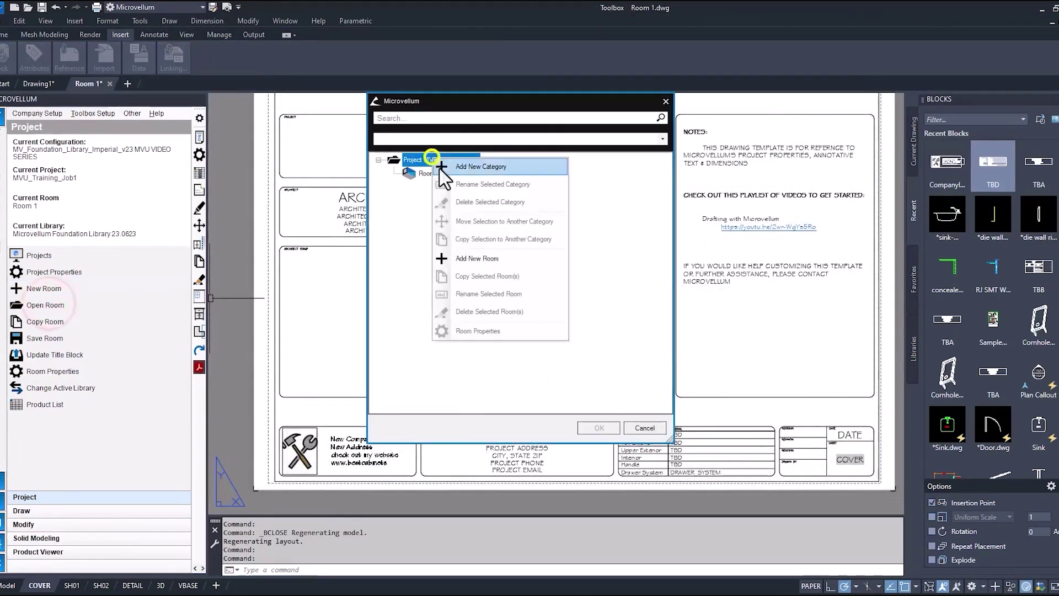
left_click(485, 255)
left_click(572, 305)
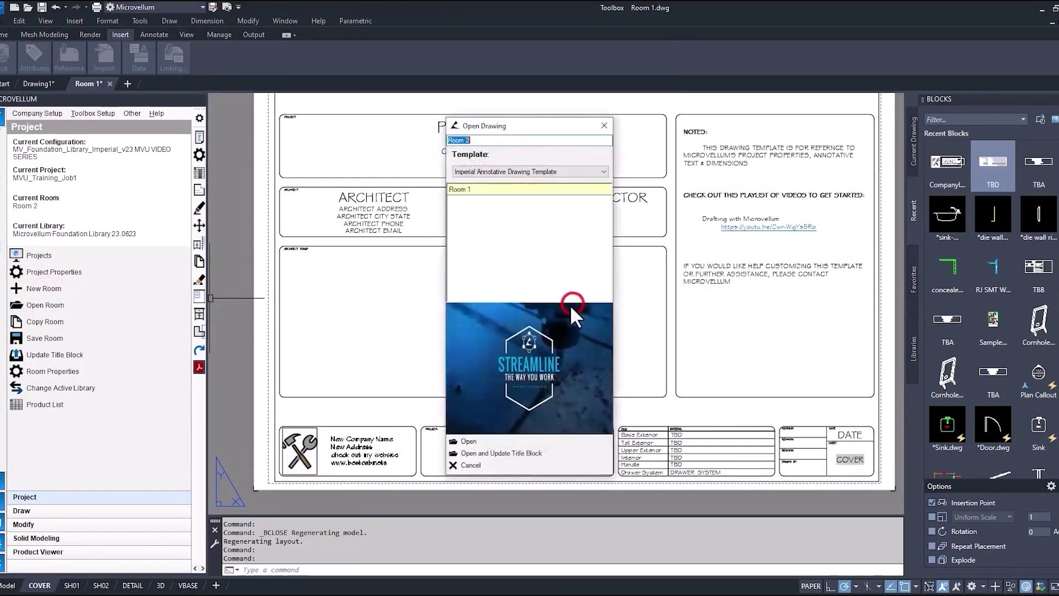
left_click(570, 172)
left_click(553, 193)
left_click(468, 440)
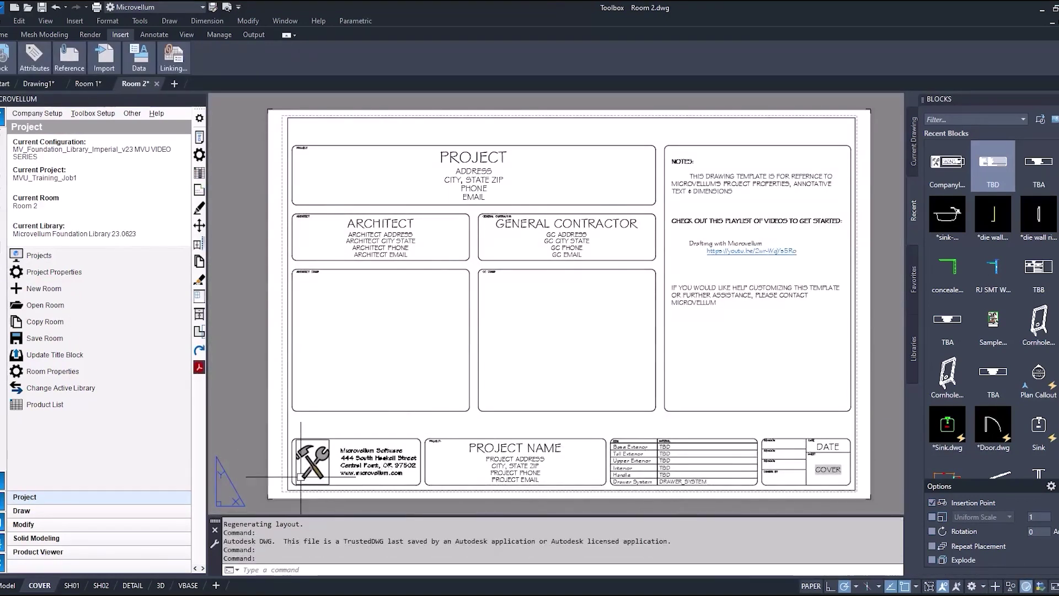
Add Room 3 to the project using the same NEW LOGO template
left_click(44, 305)
right_click(415, 163)
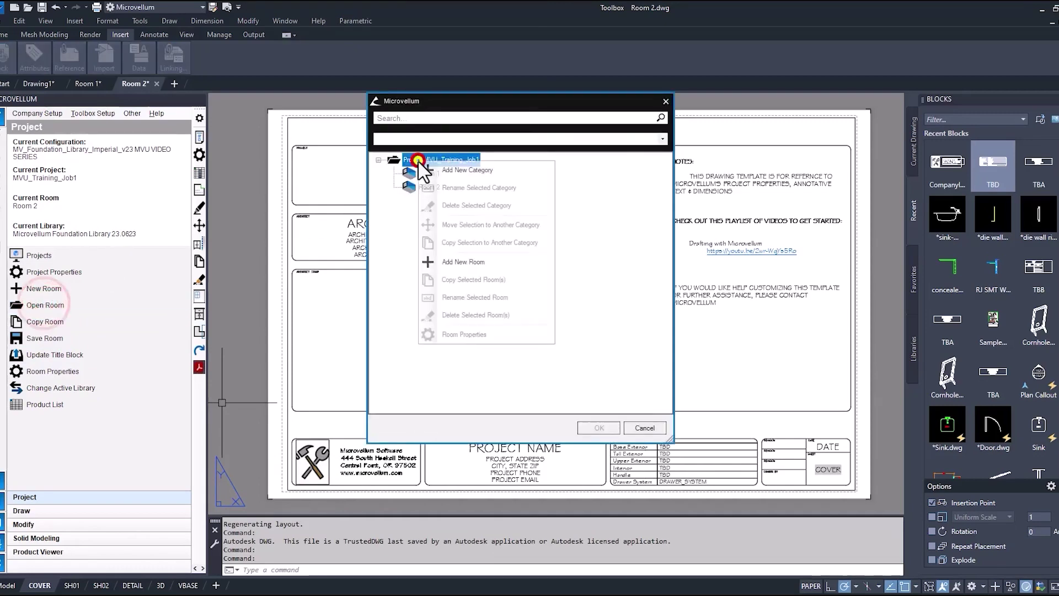
left_click(458, 258)
left_click(568, 306)
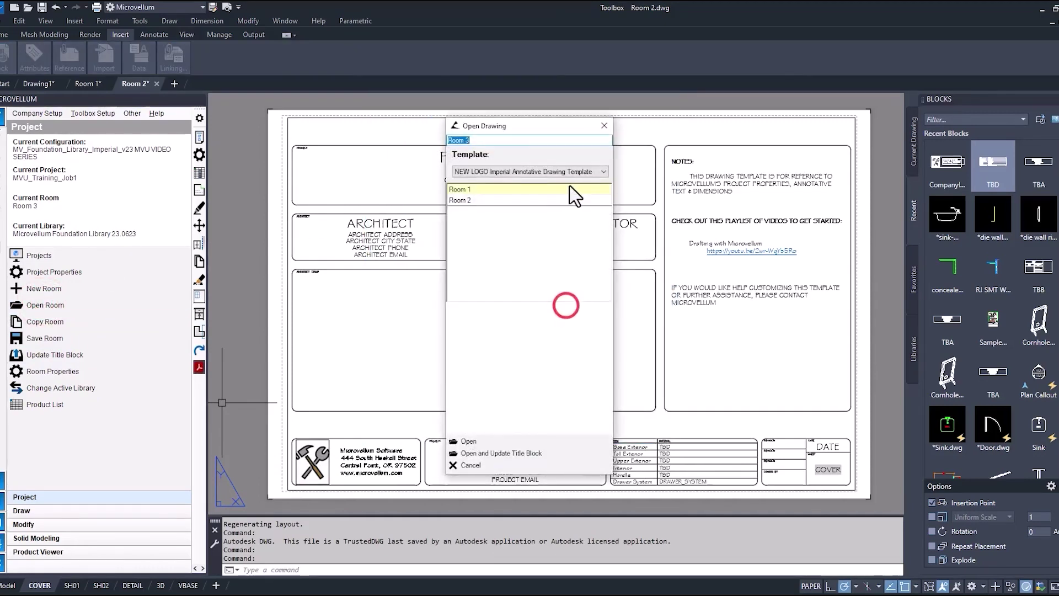
left_click(571, 170)
left_click(524, 189)
left_click(476, 440)
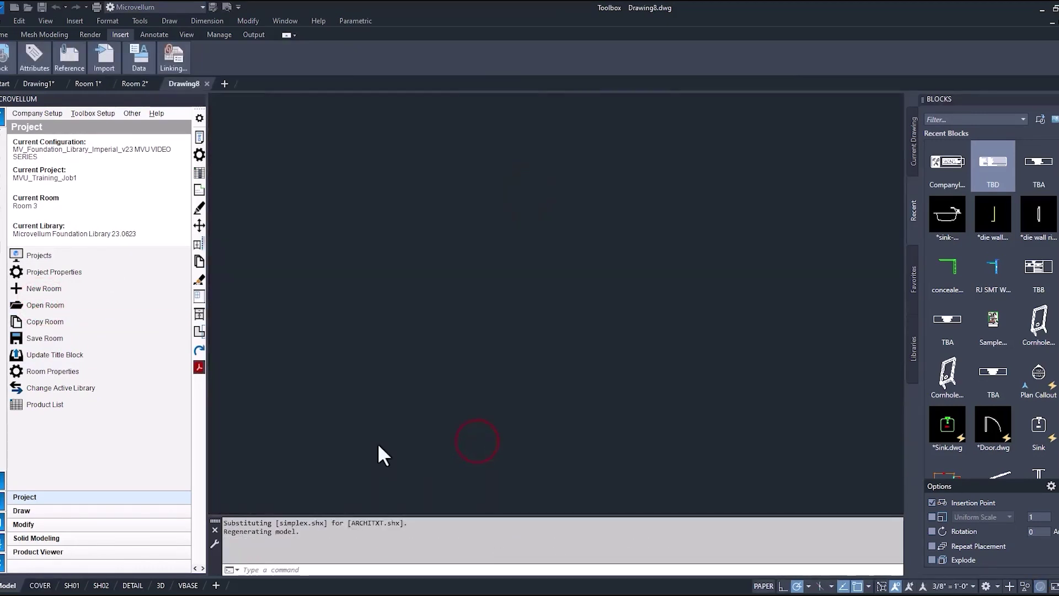
View Room 3's COVER sheet, close Room 3 without saving, and begin closing Room 2
left_click(43, 584)
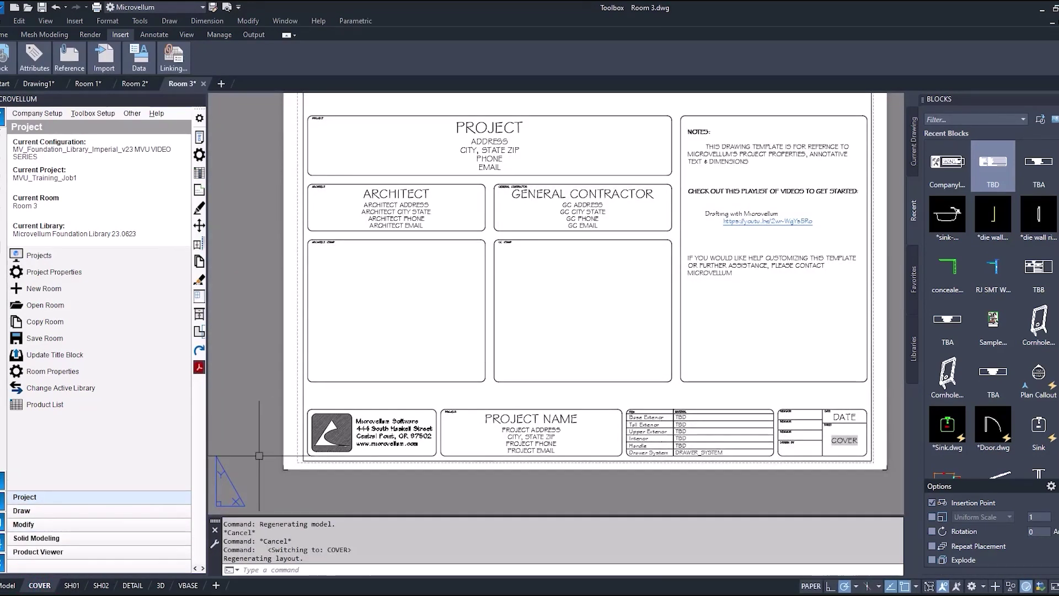
left_click(203, 83)
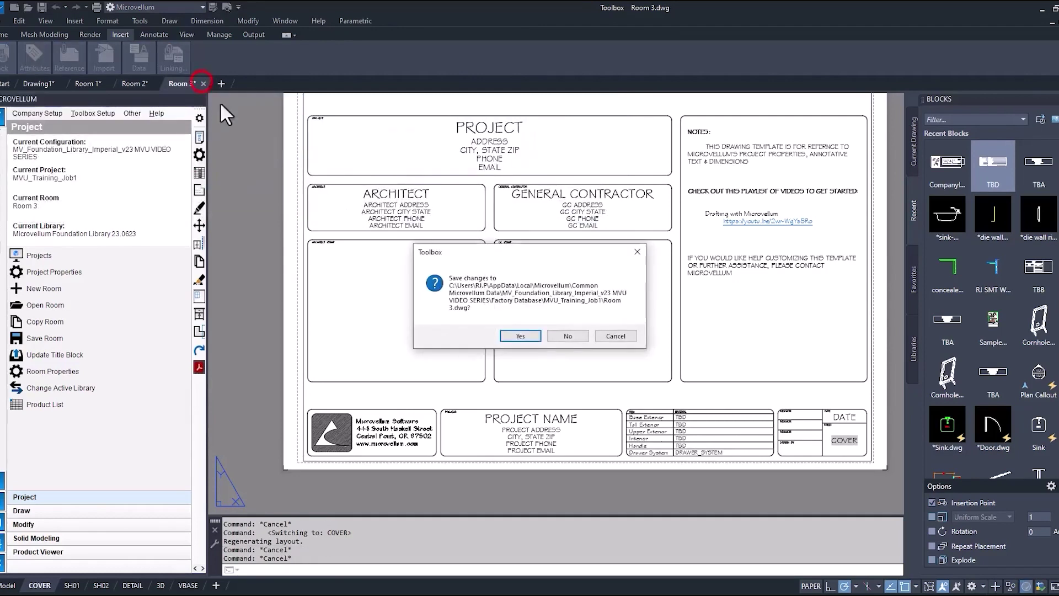
left_click(567, 336)
left_click(157, 84)
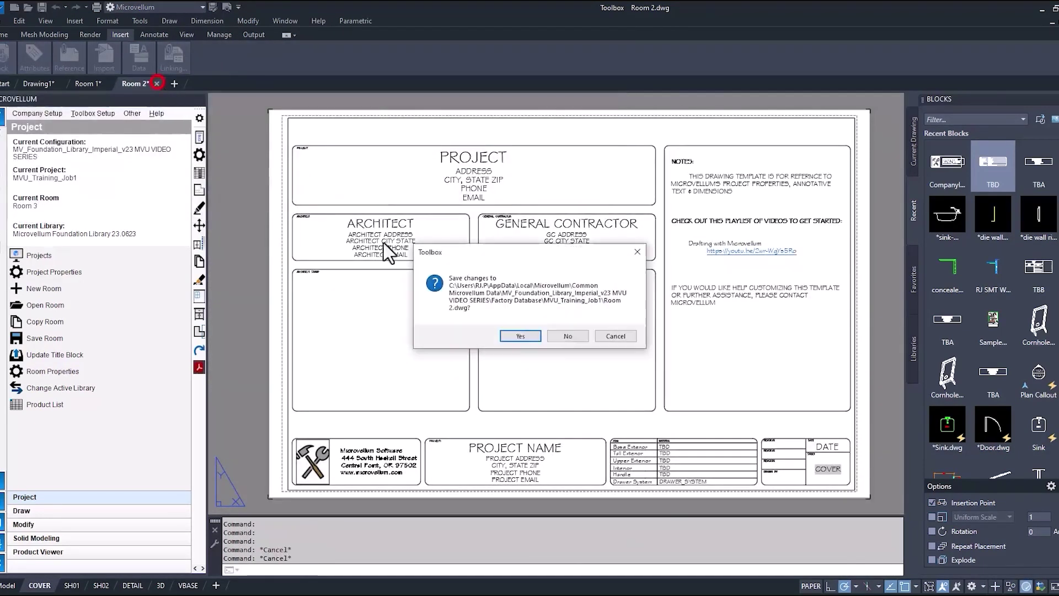